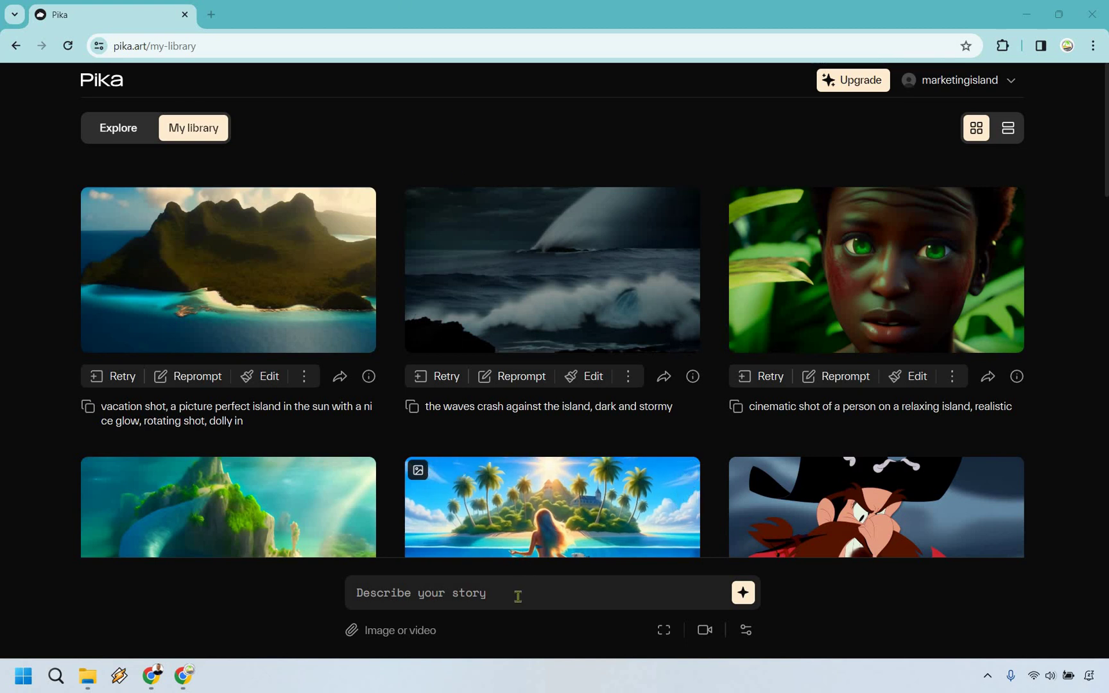
pyautogui.click(518, 596)
pyautogui.write('A kangaroo on the moon wearing boxing gloves. Cartoon.')
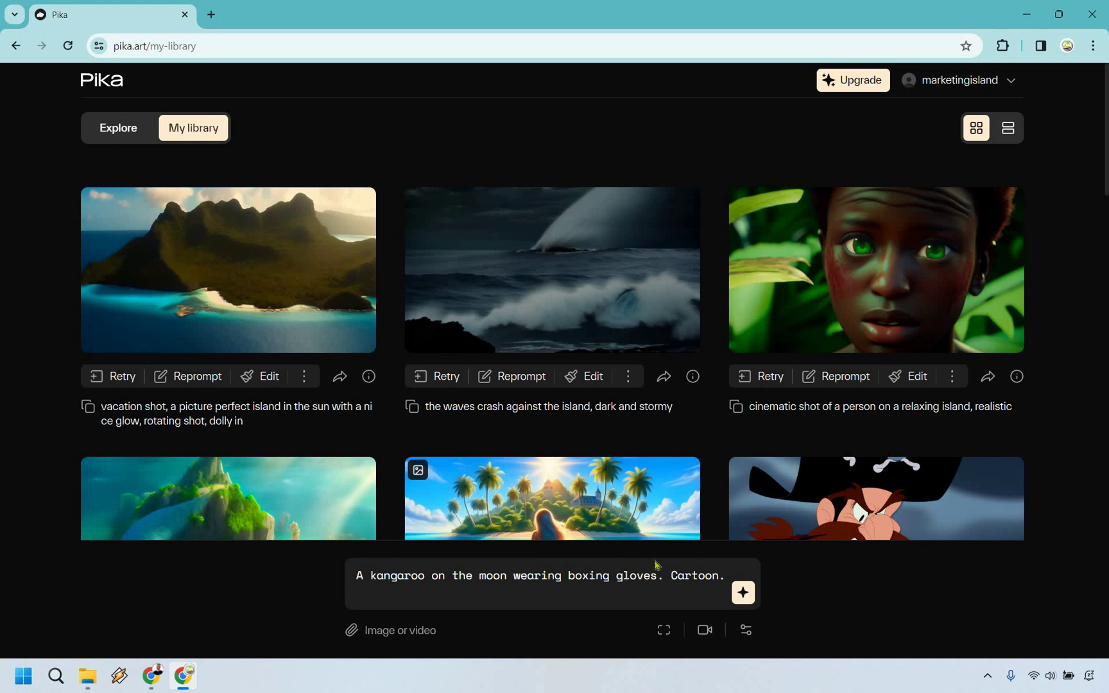
pyautogui.click(665, 631)
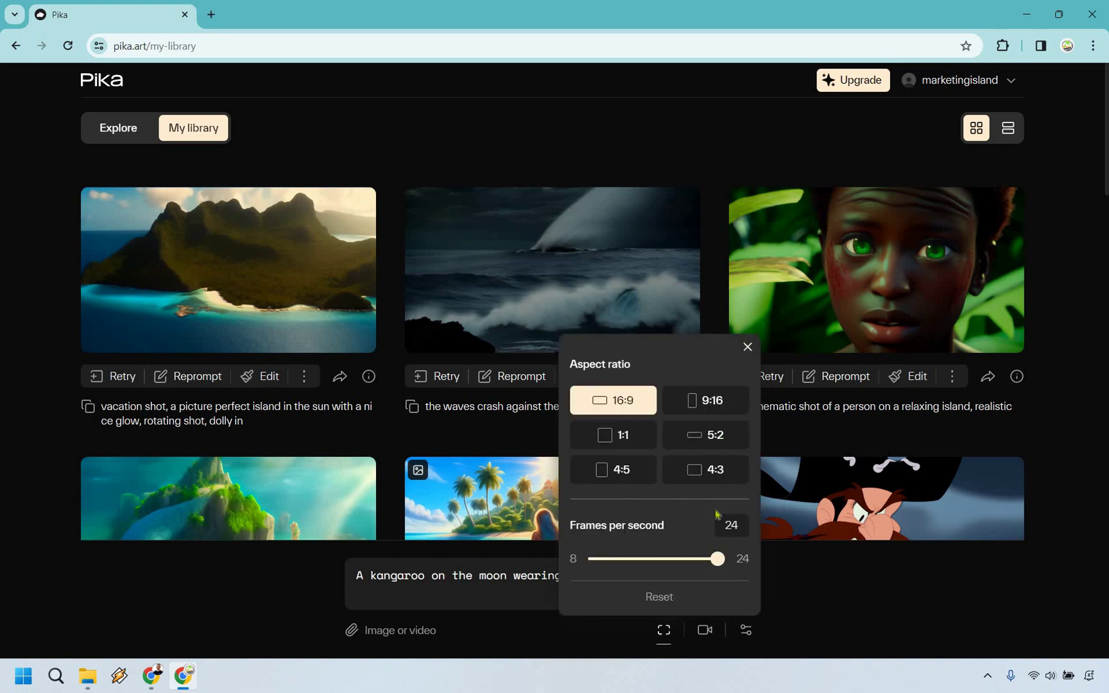
pyautogui.click(705, 632)
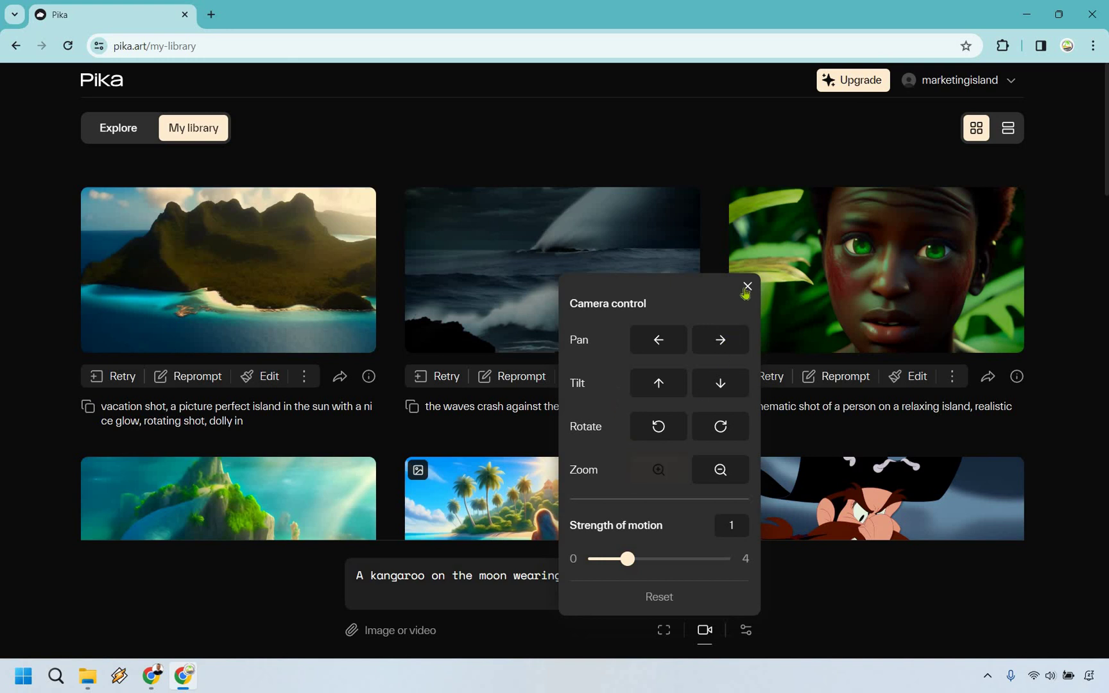
pyautogui.click(782, 615)
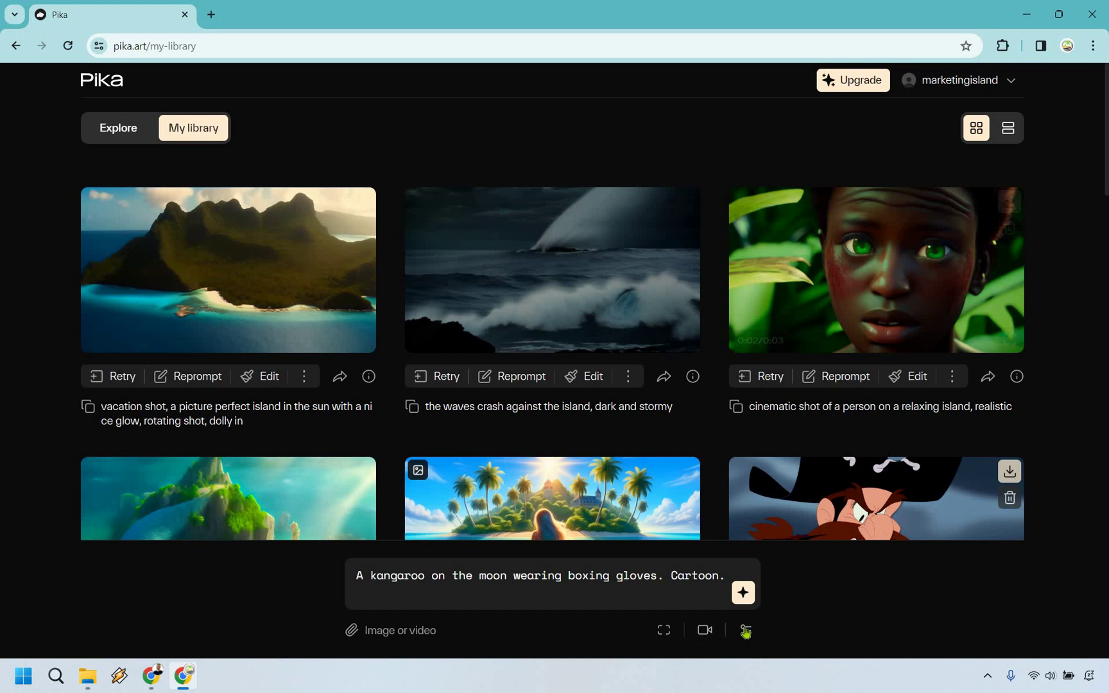
pyautogui.click(746, 630)
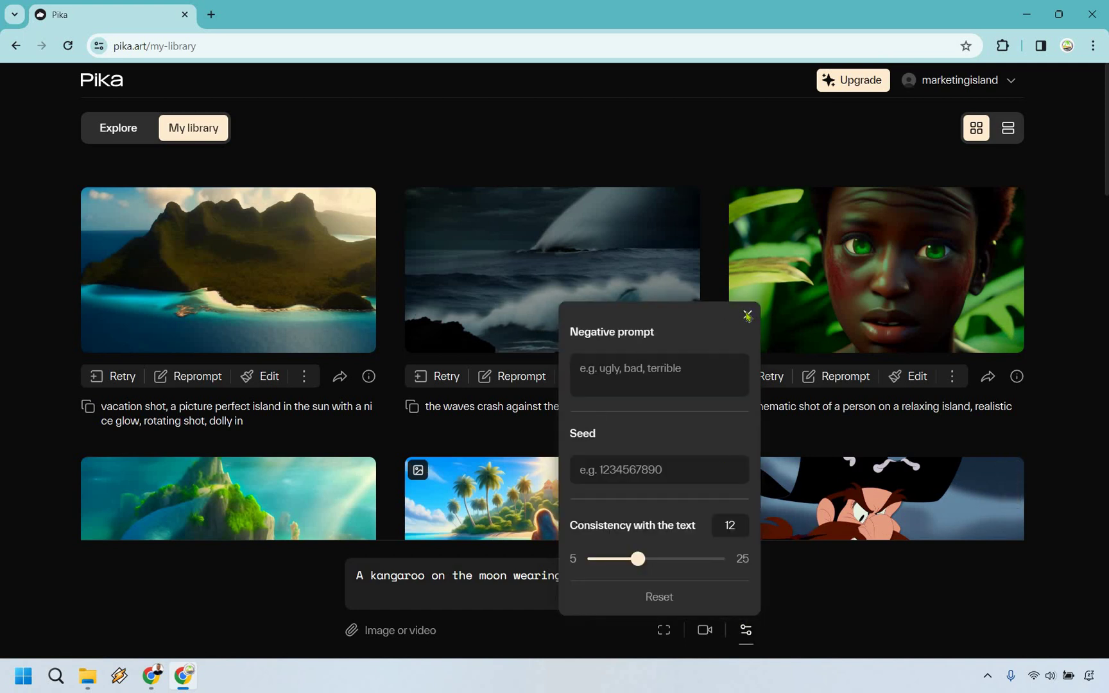
pyautogui.click(855, 585)
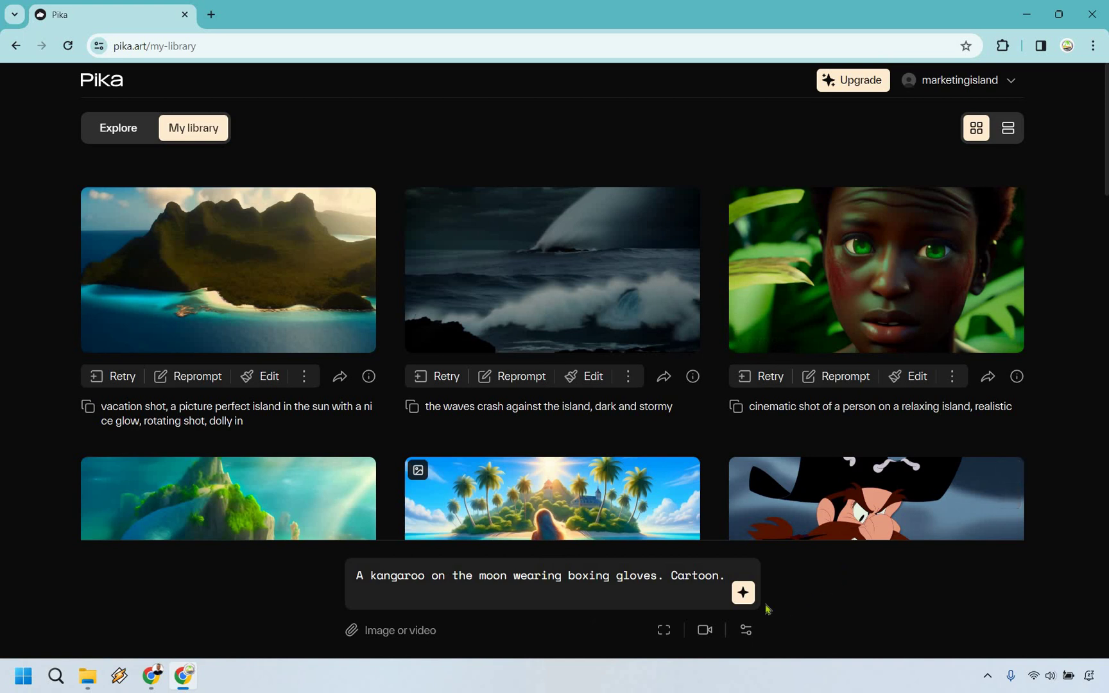
# - Generate the 3-second cartoon kangaroo boxing clip from the kangaroo prompt
pyautogui.click(742, 595)
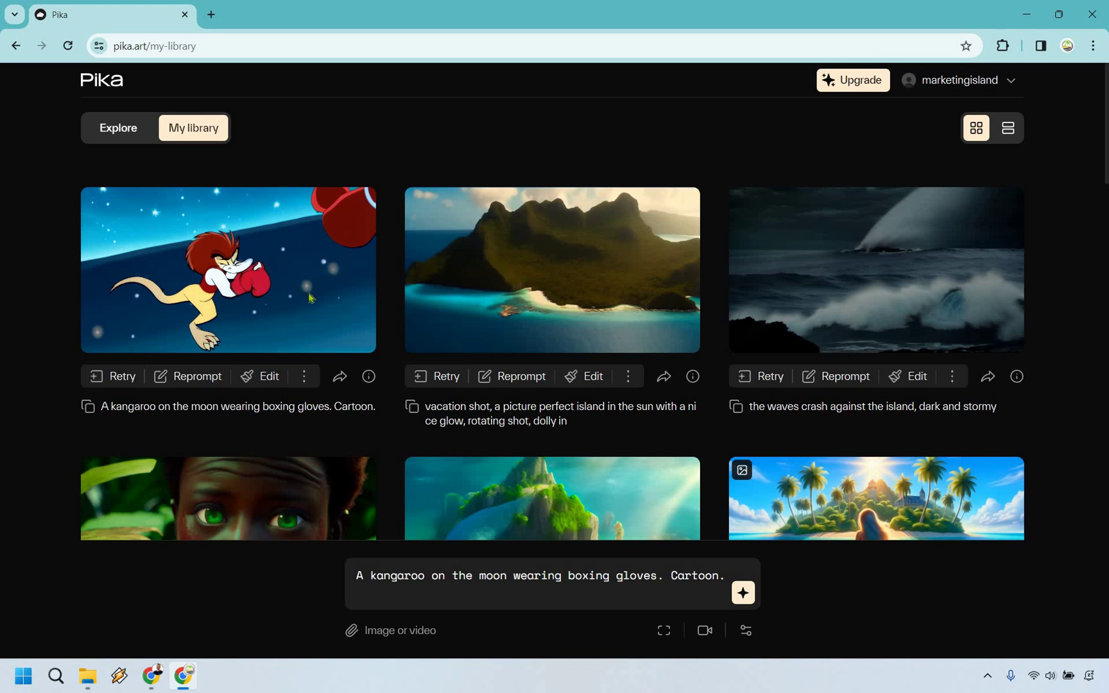
pyautogui.moveTo(309, 297)
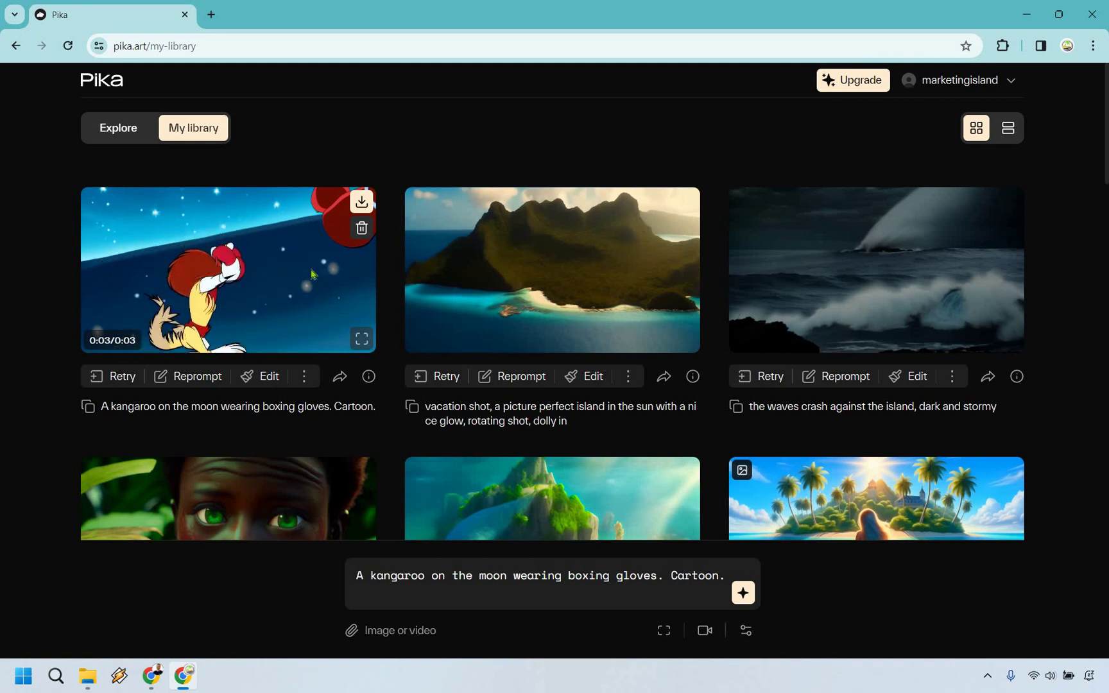
pyautogui.click(467, 286)
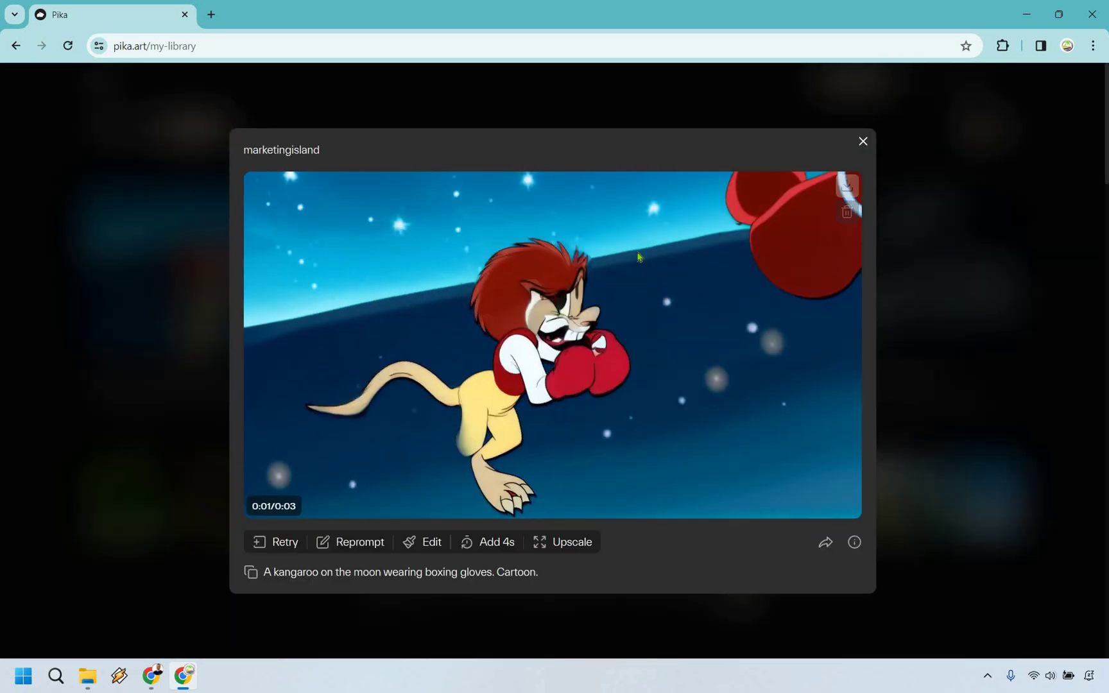
pyautogui.press('Escape')
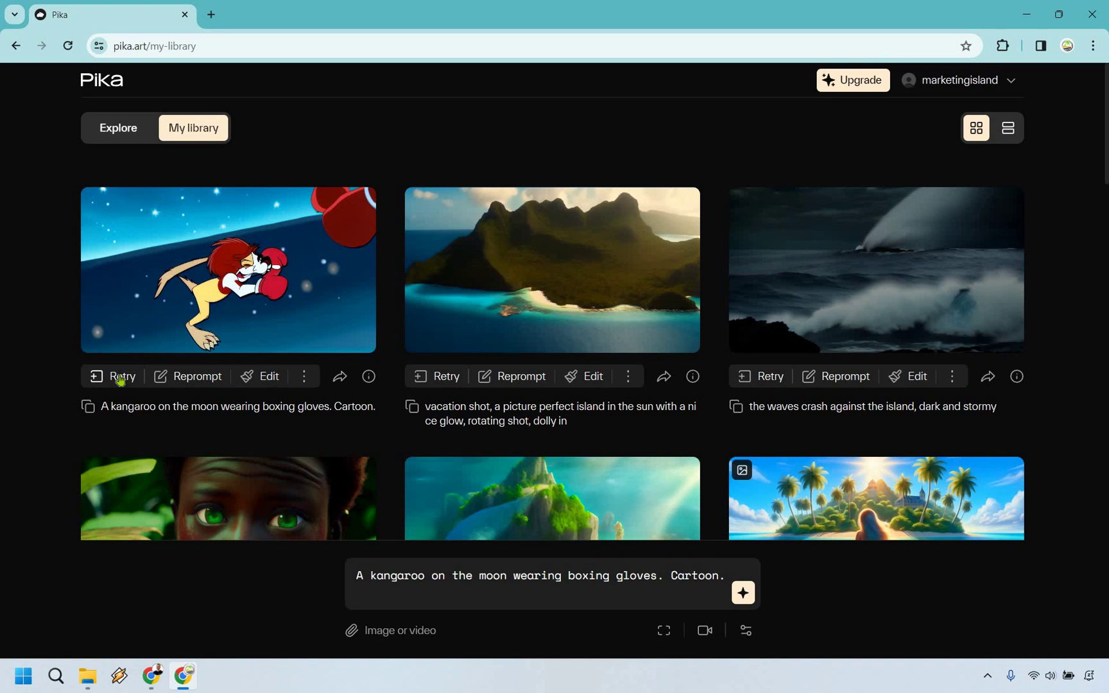
# - Delete all prompt text, including the kangaroo description reloaded via Reprompt
pyautogui.doubleClick(537, 581)
pyautogui.hotkey('ctrl', 'a')
pyautogui.press('BackSpace')
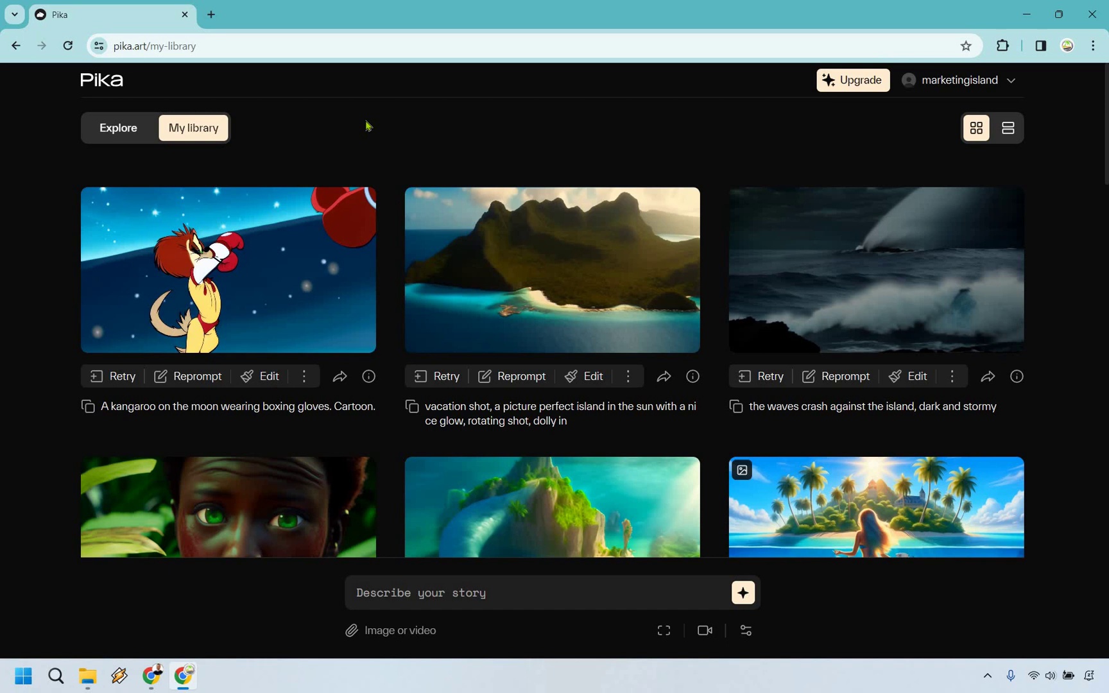
pyautogui.click(193, 377)
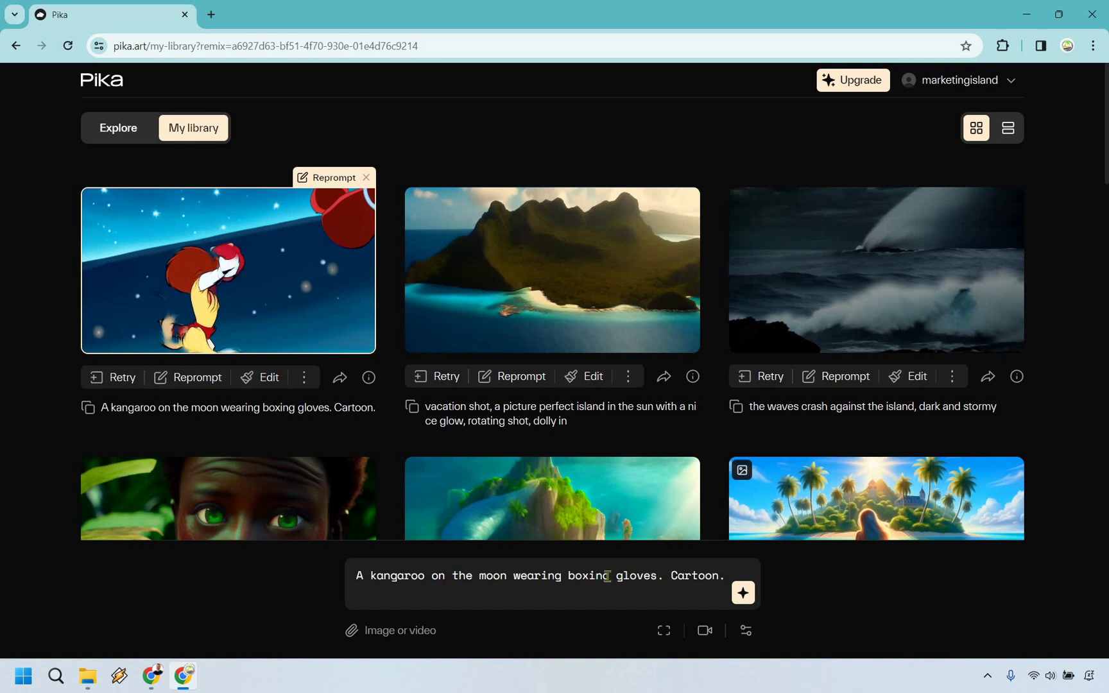
pyautogui.hotkey('ctrl', 'a')
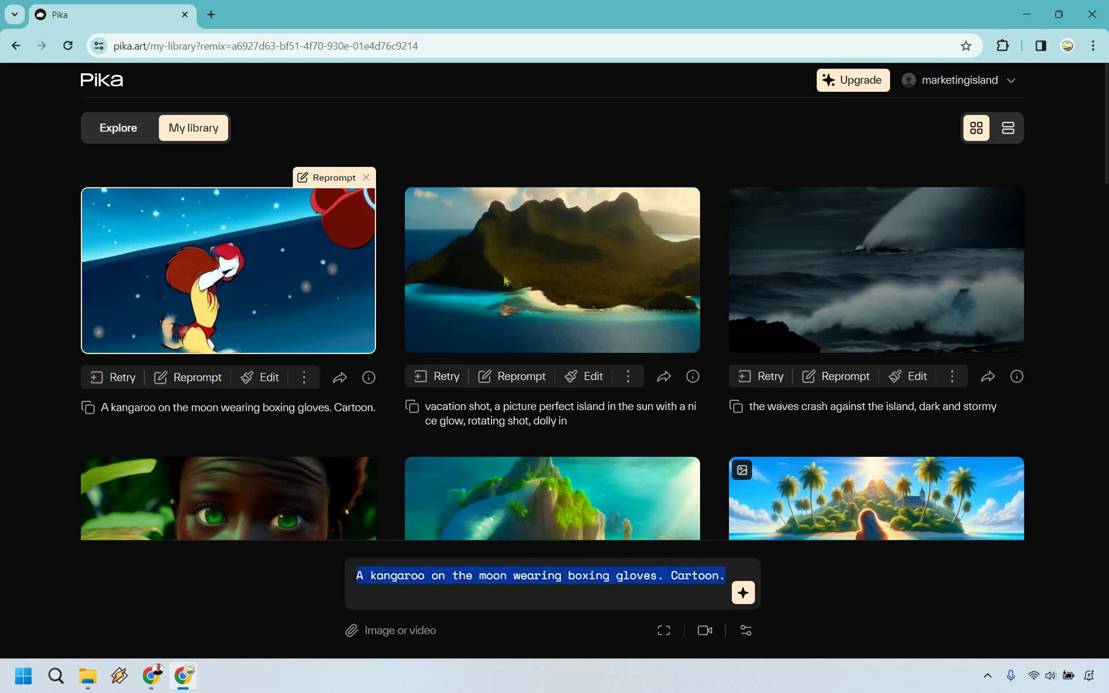
pyautogui.press('BackSpace')
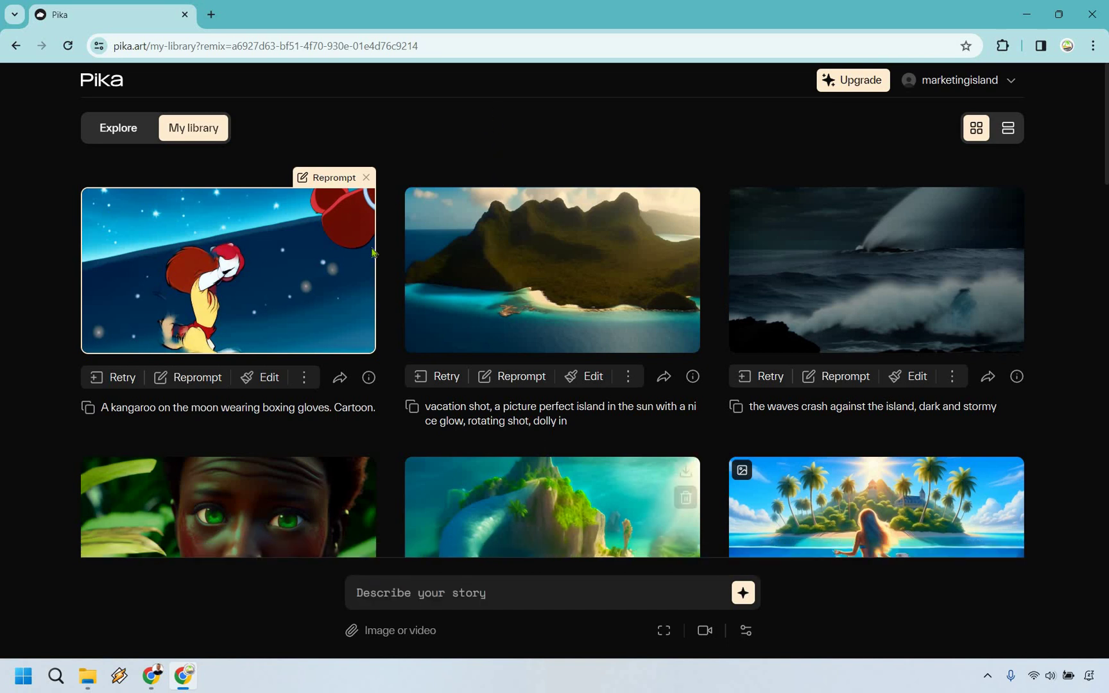
# - Remove the kangaroo clip's Reprompt link and close its Share options without sharing
pyautogui.click(304, 378)
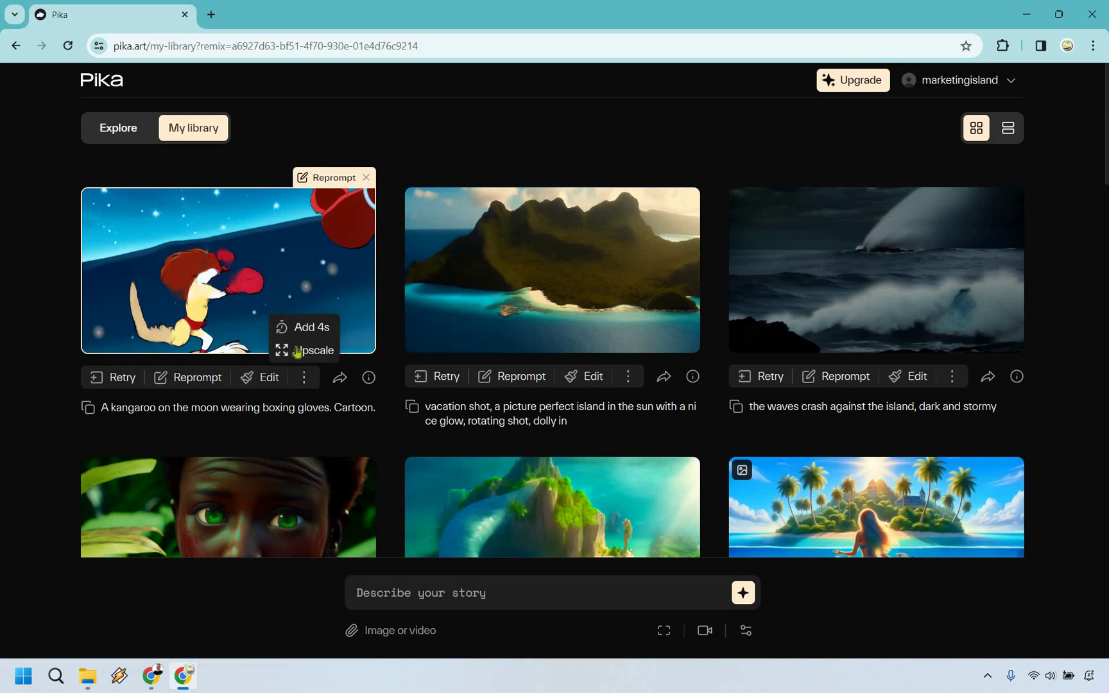
pyautogui.click(366, 177)
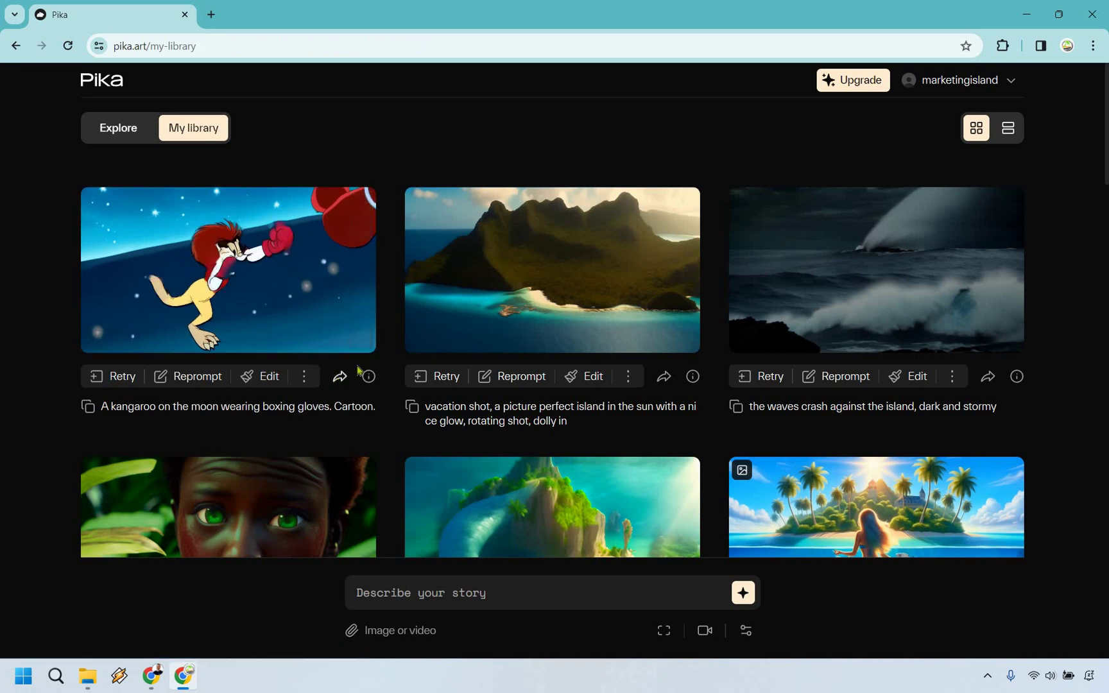
pyautogui.click(339, 377)
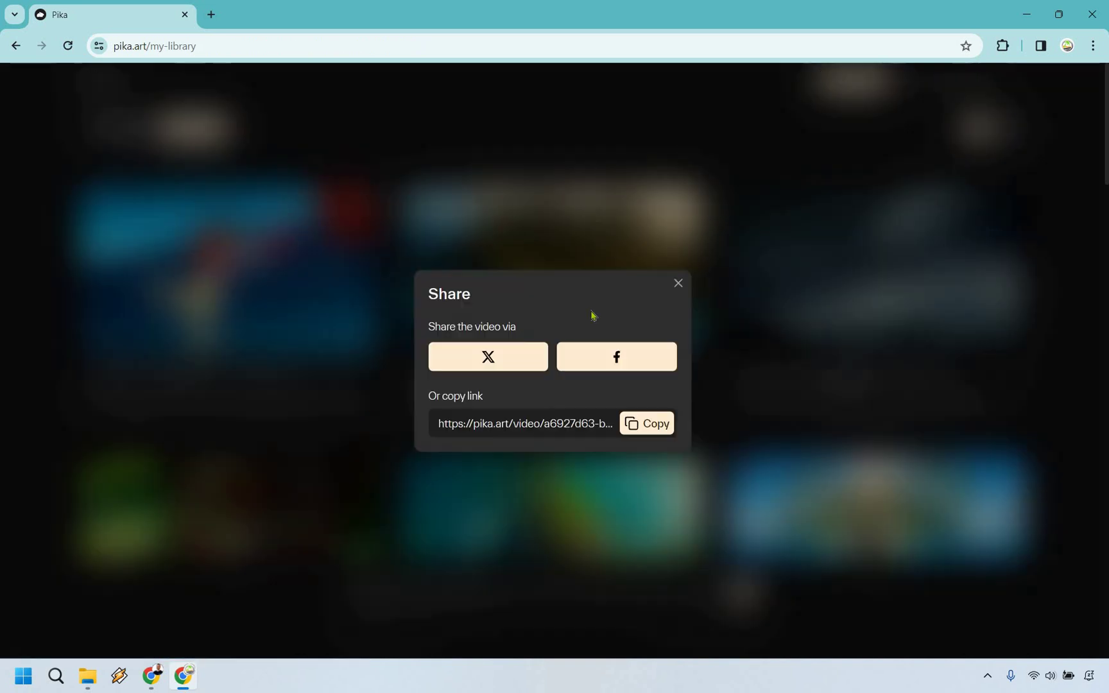
pyautogui.click(575, 110)
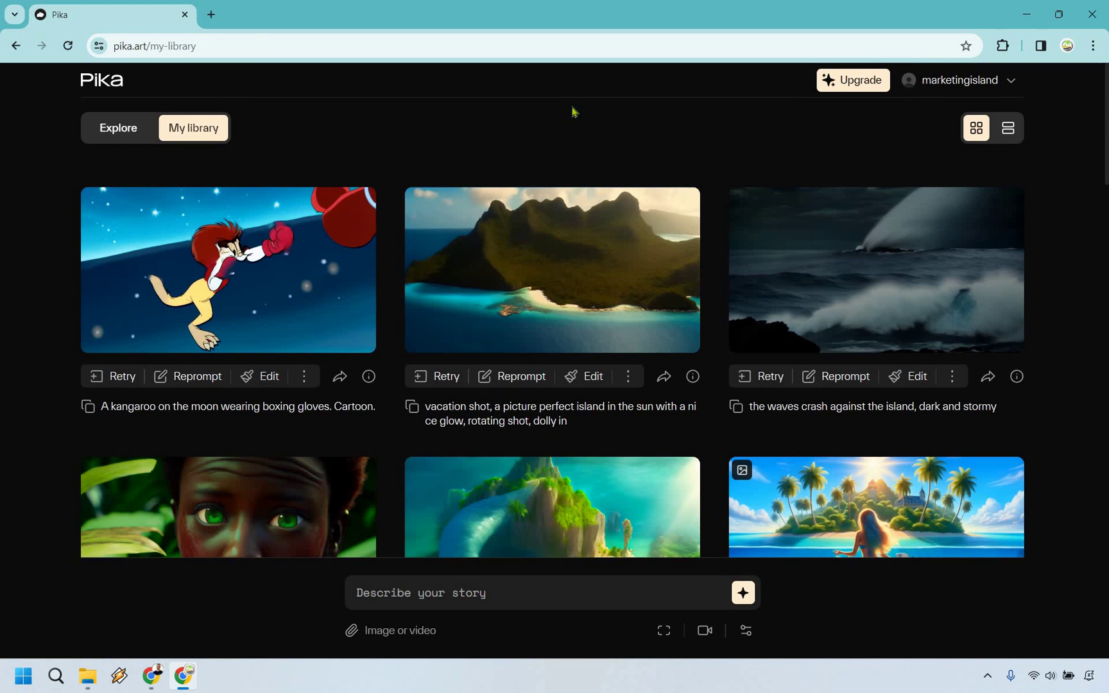
pyautogui.click(115, 129)
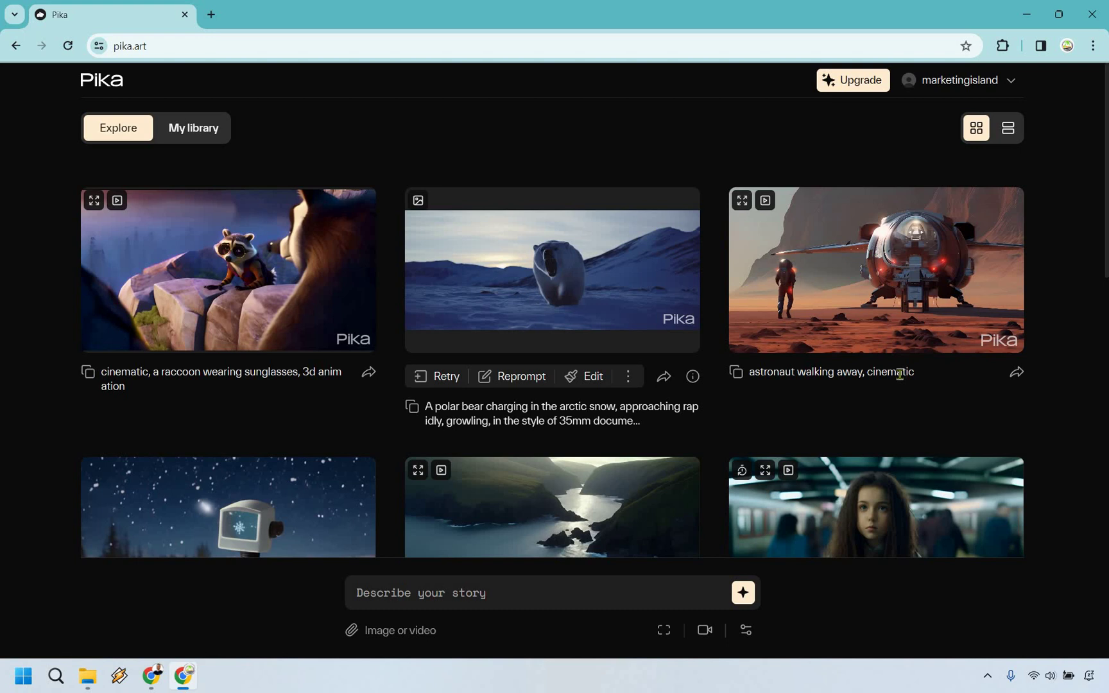
pyautogui.scroll(-6, 1074, 372)
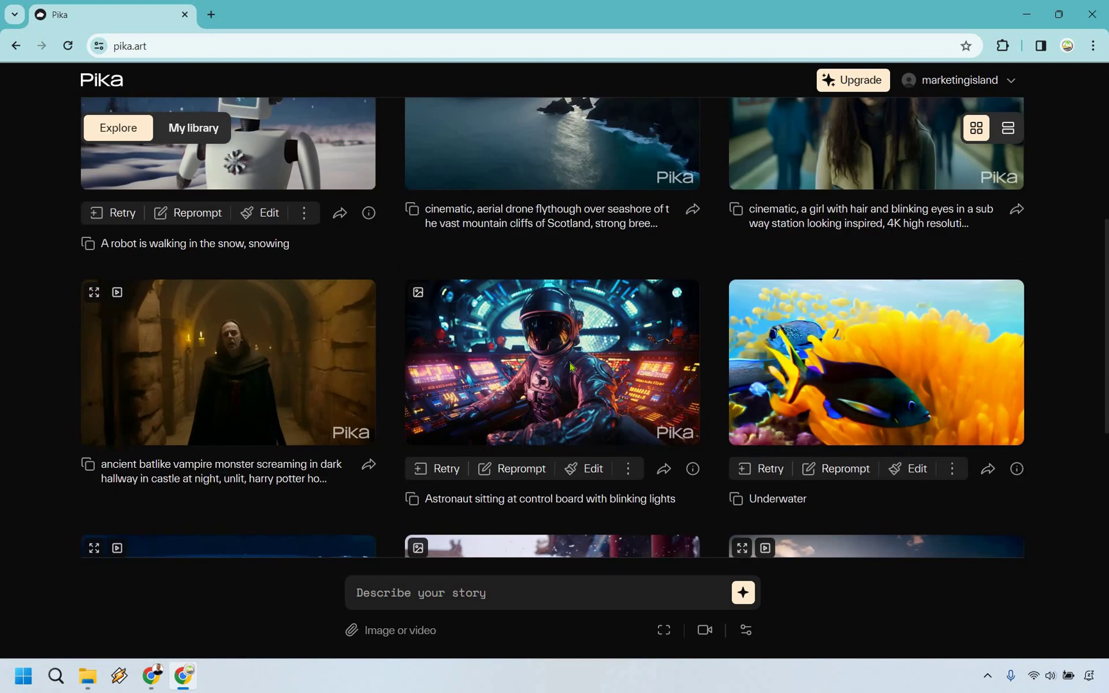
pyautogui.moveTo(570, 366)
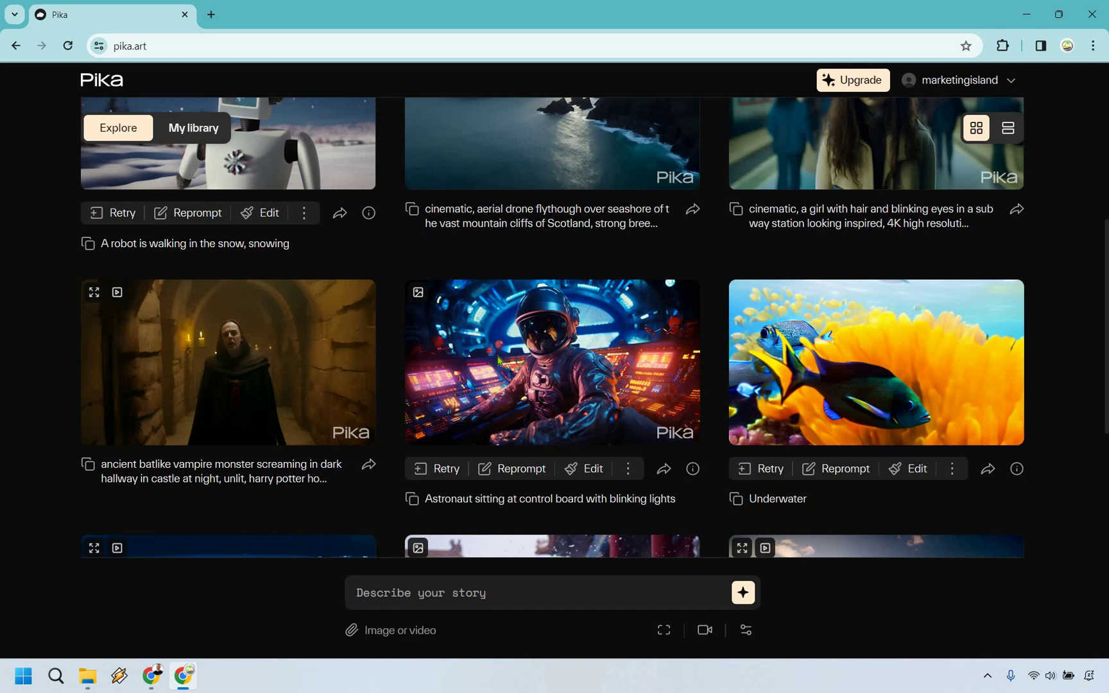
pyautogui.moveTo(499, 360)
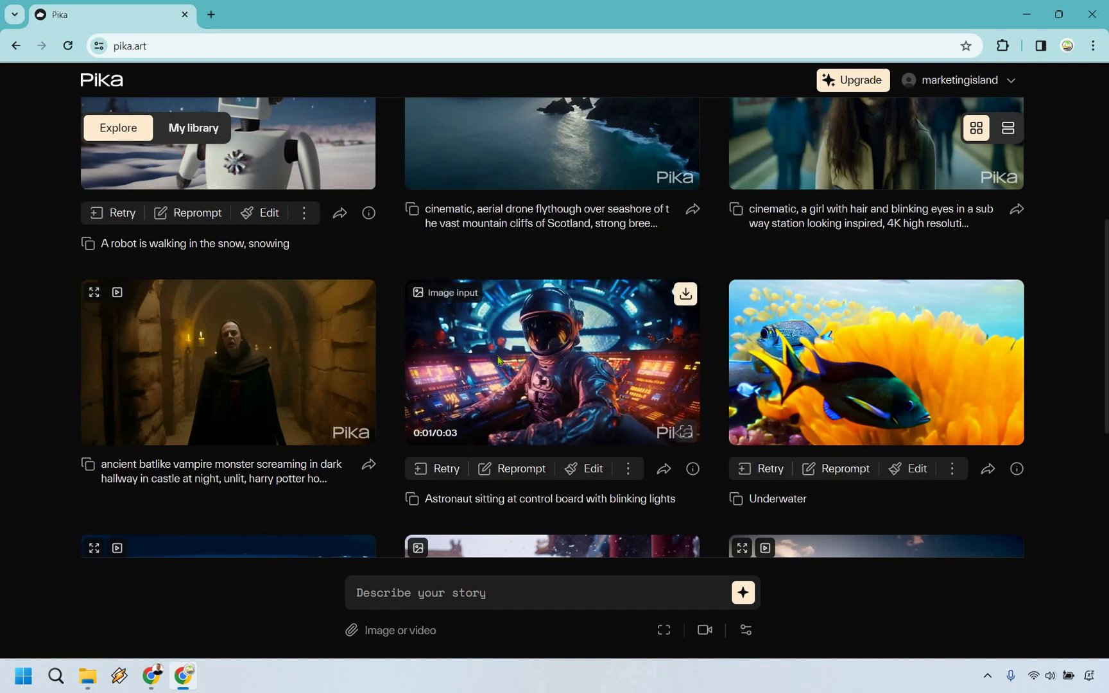
pyautogui.scroll(-3, 499, 361)
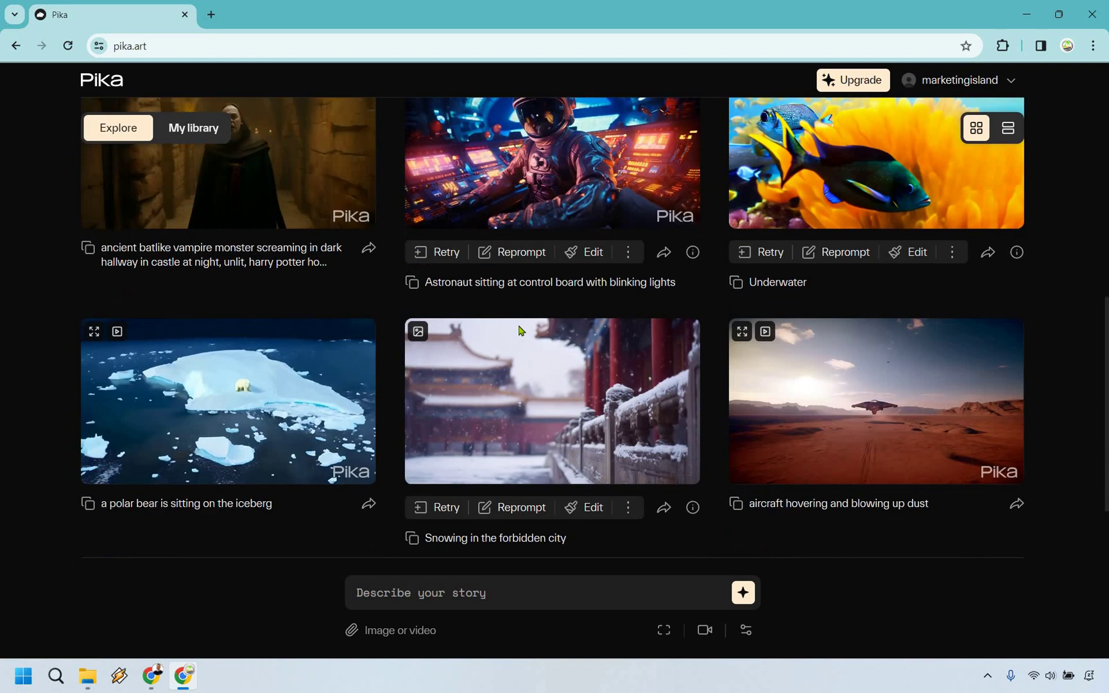
pyautogui.scroll(-1, 520, 330)
pyautogui.scroll(-4, 521, 329)
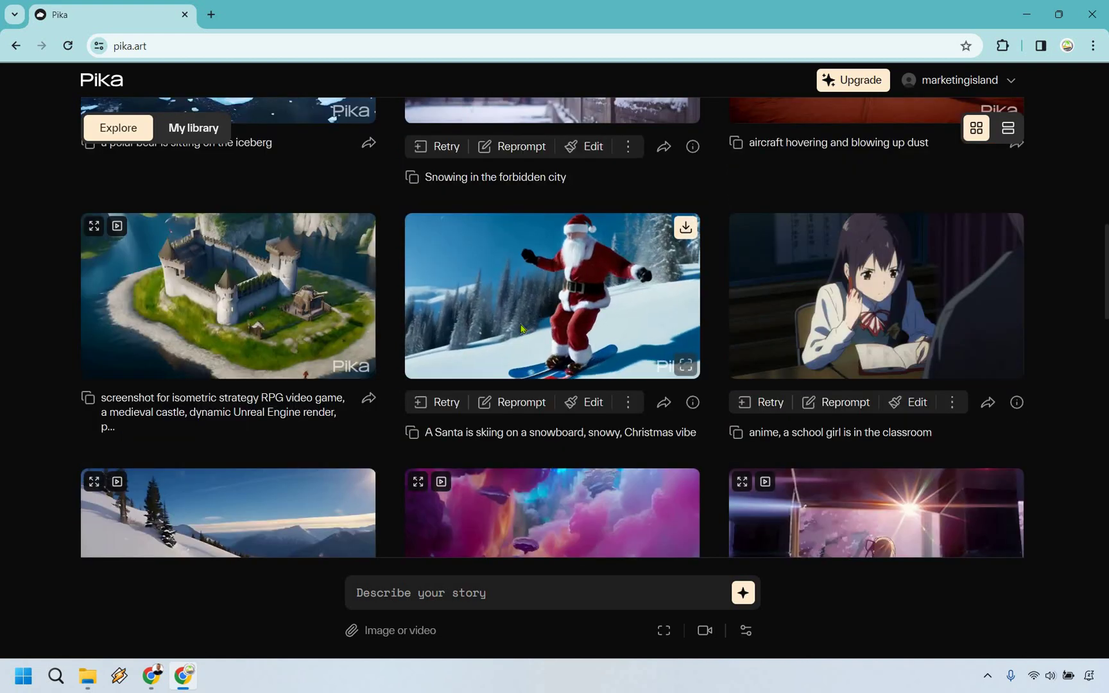
pyautogui.scroll(-8, 520, 328)
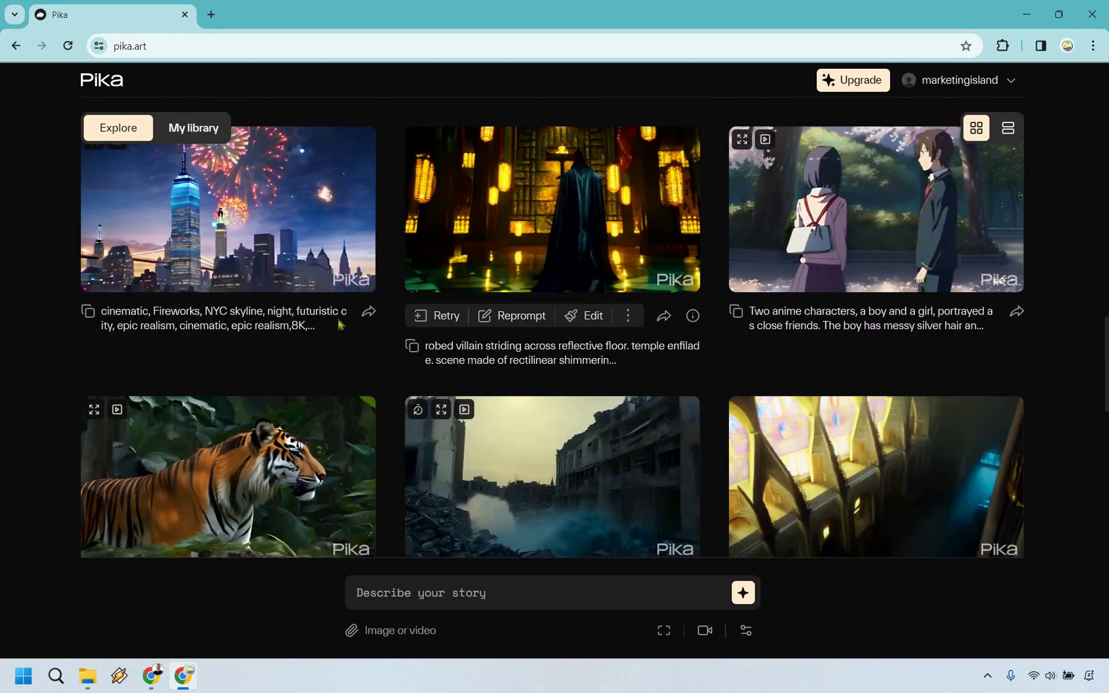
pyautogui.scroll(-3, 299, 325)
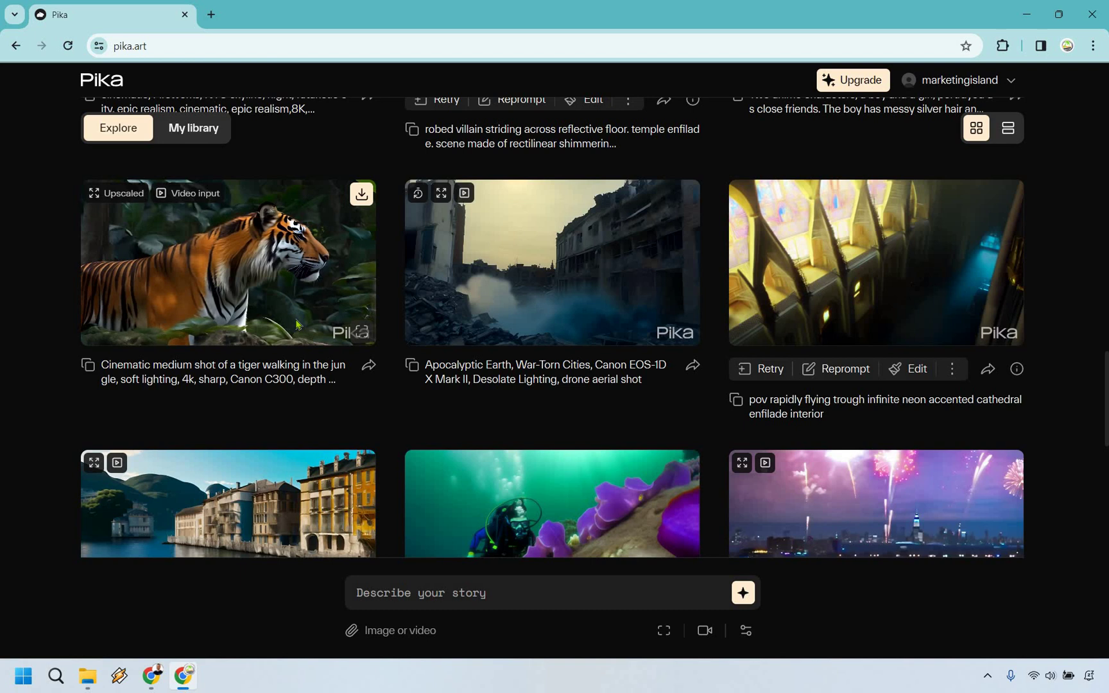
pyautogui.scroll(-3, 353, 317)
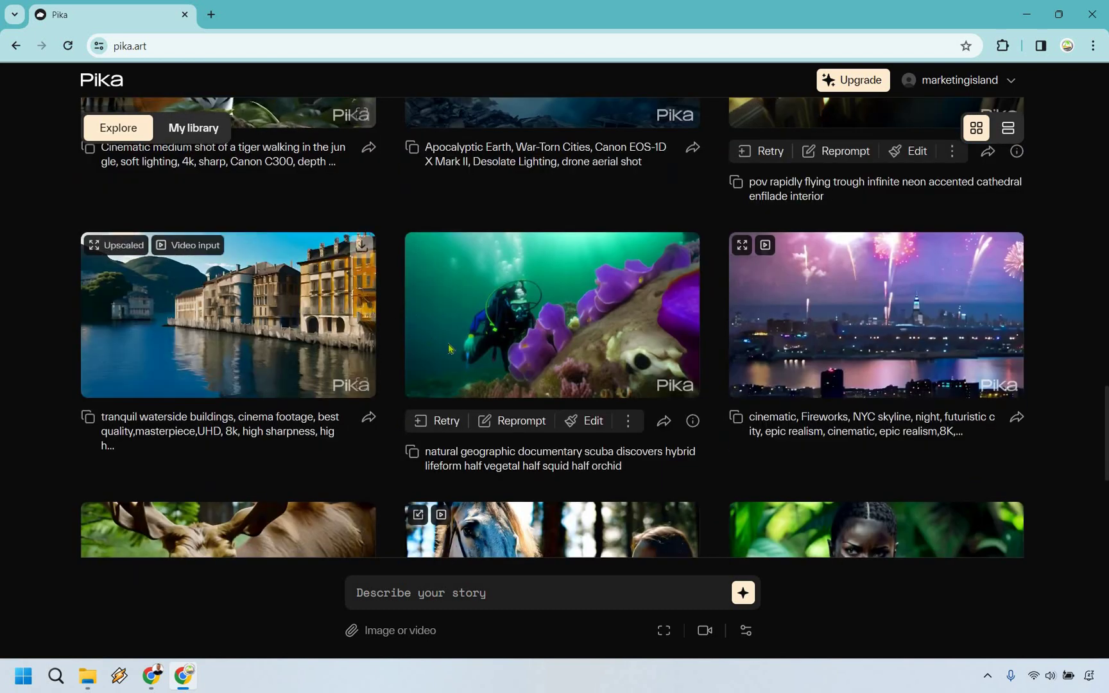
pyautogui.scroll(-3, 448, 348)
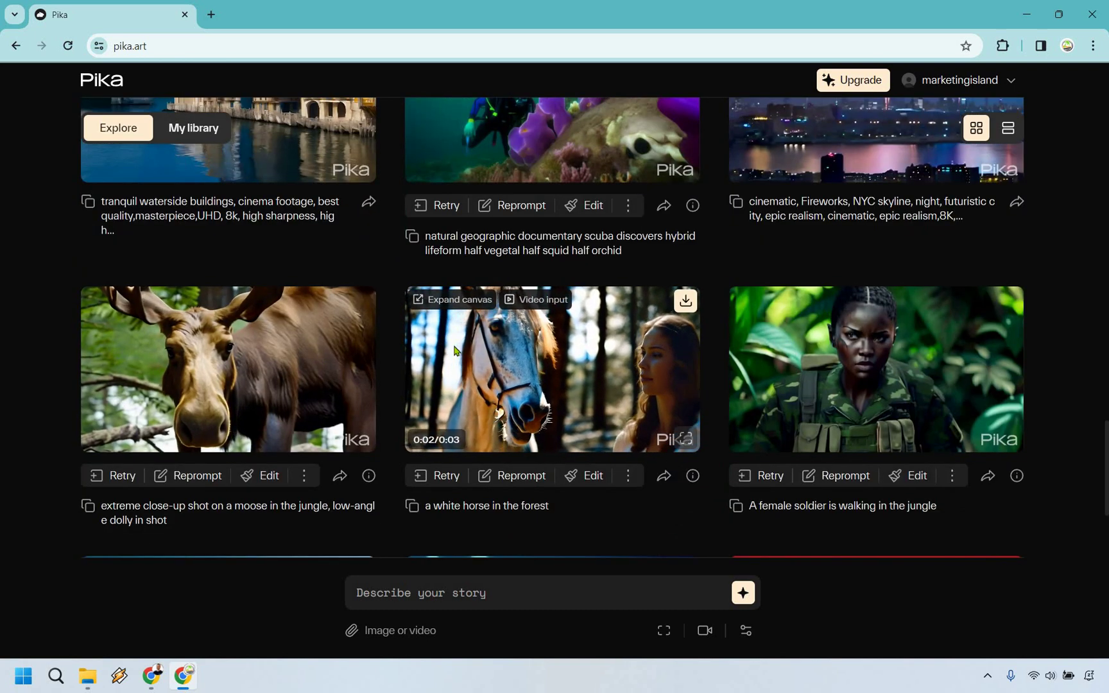
pyautogui.scroll(-4, 454, 351)
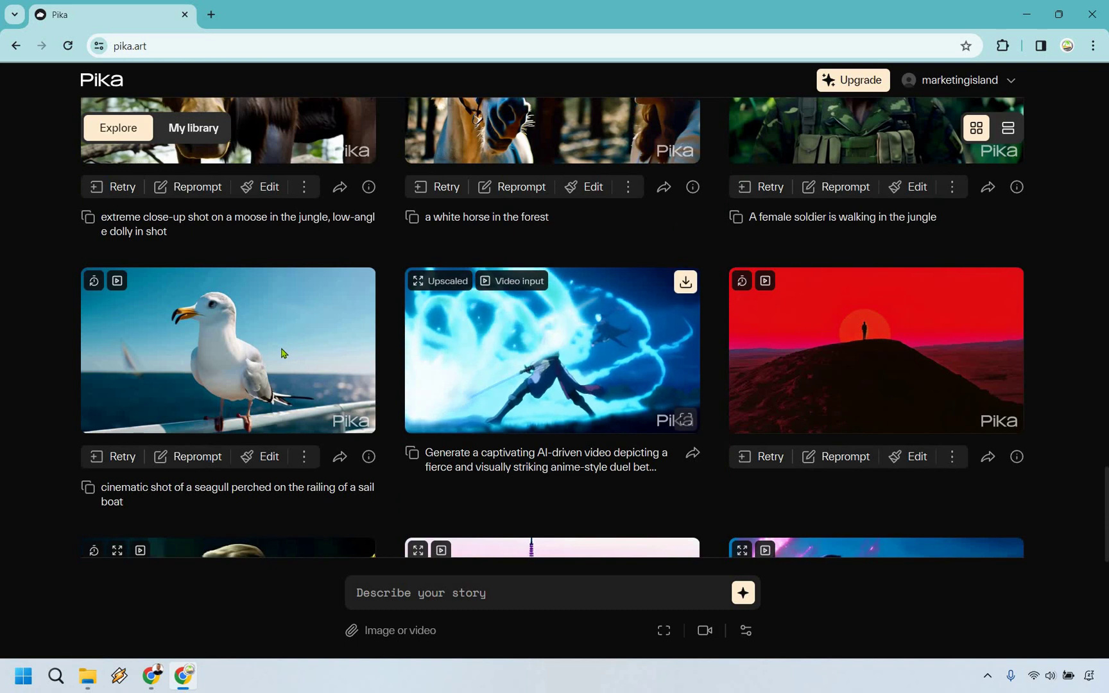
pyautogui.moveTo(283, 353)
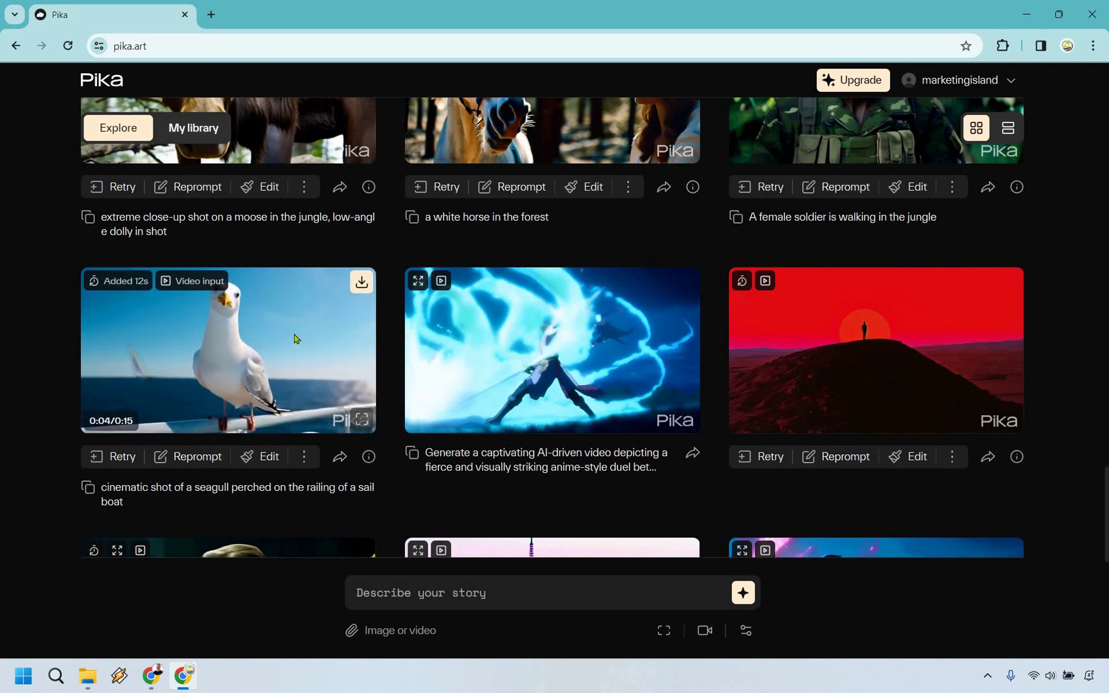
pyautogui.scroll(-5, 295, 338)
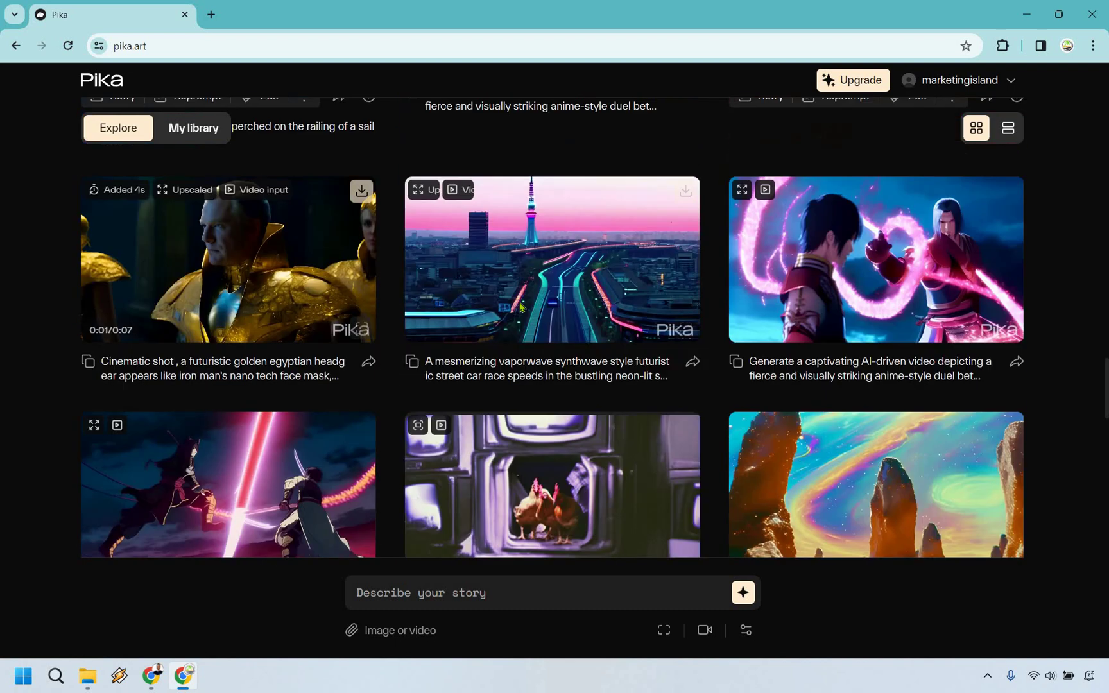
pyautogui.moveTo(521, 306)
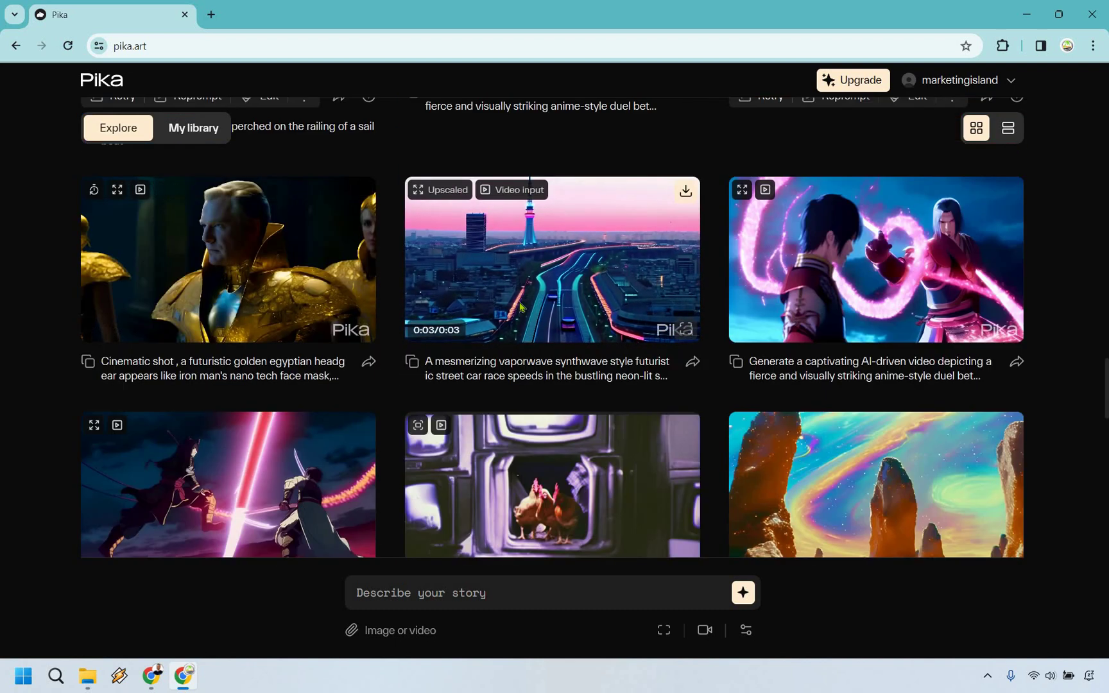
pyautogui.scroll(-5, 521, 306)
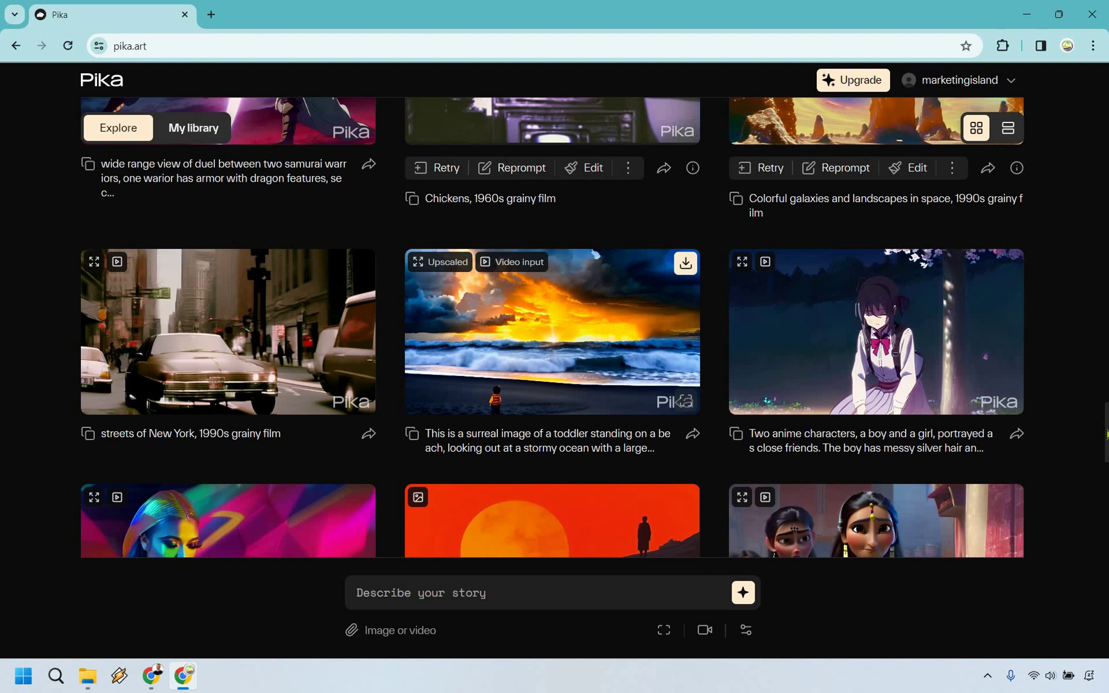
pyautogui.scroll(15, 212, 140)
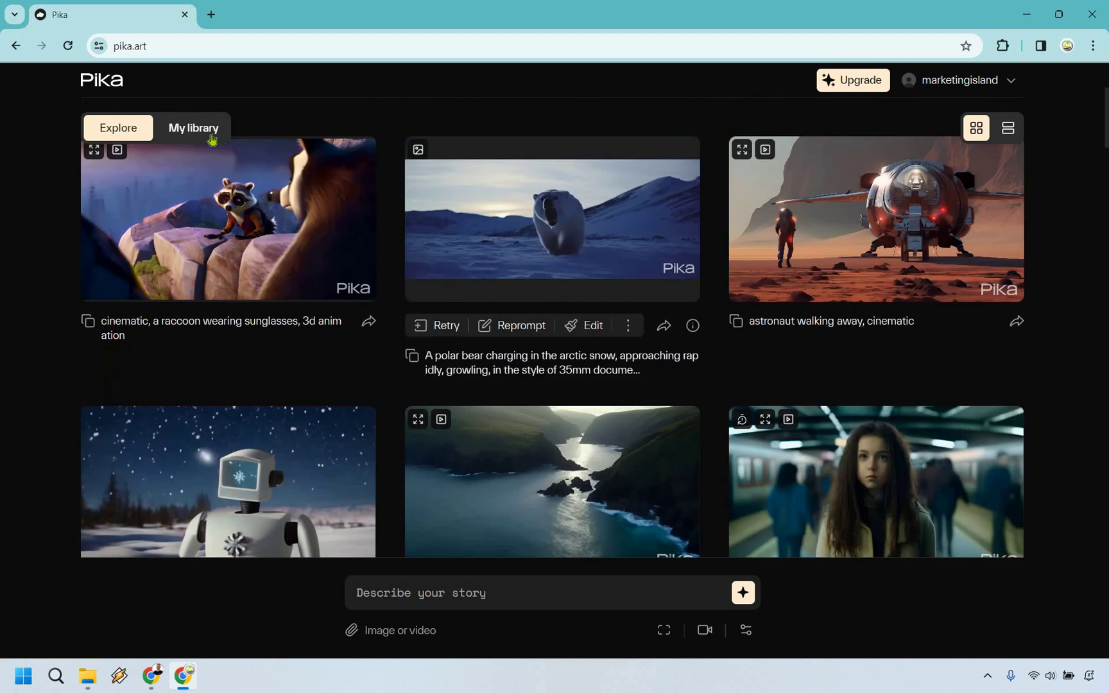
# - Preview the kangaroo boxing clip and the earlier island, wave and mermaid thumbnails in My library
pyautogui.scroll(1, 211, 140)
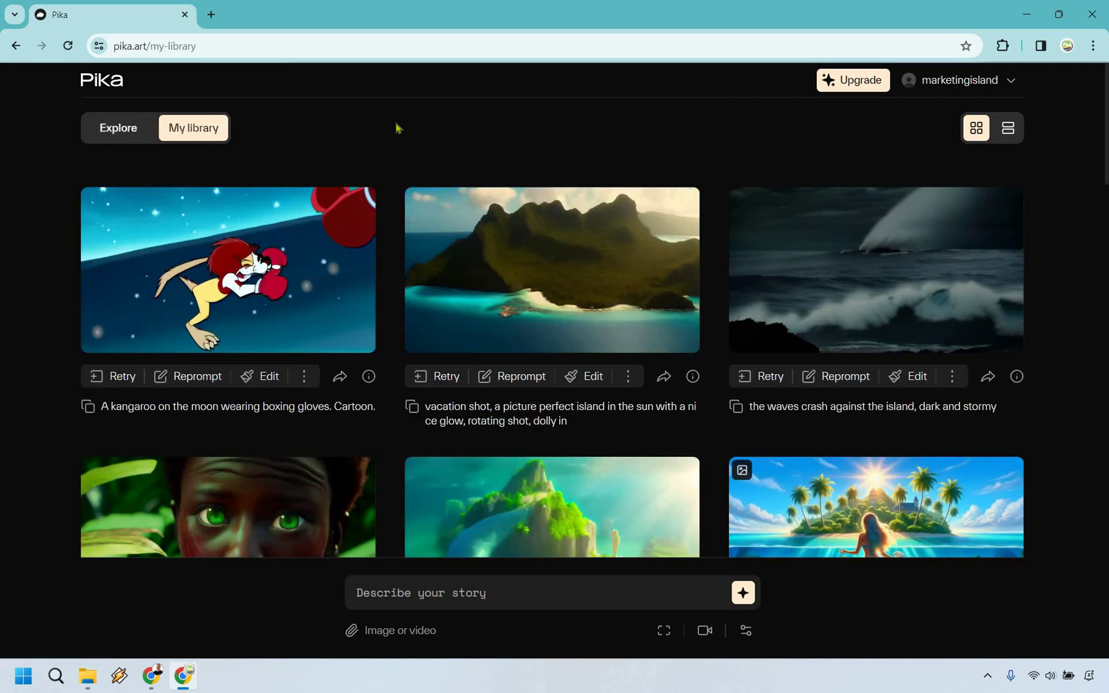
pyautogui.moveTo(541, 234)
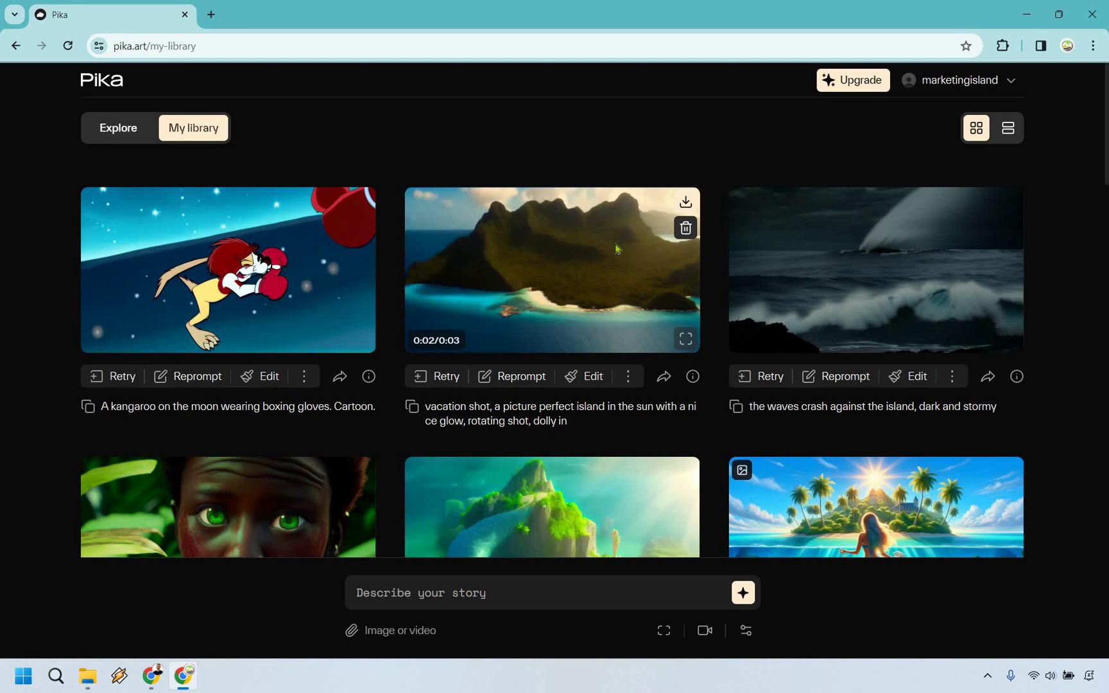
pyautogui.moveTo(838, 244)
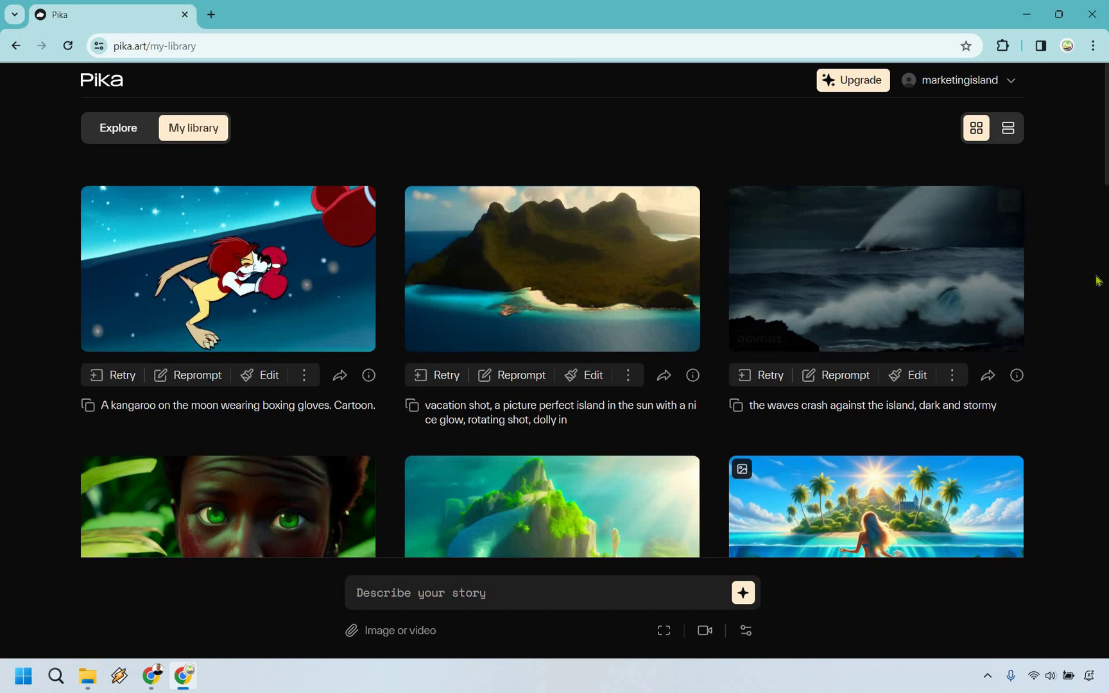
pyautogui.scroll(-3, 1064, 322)
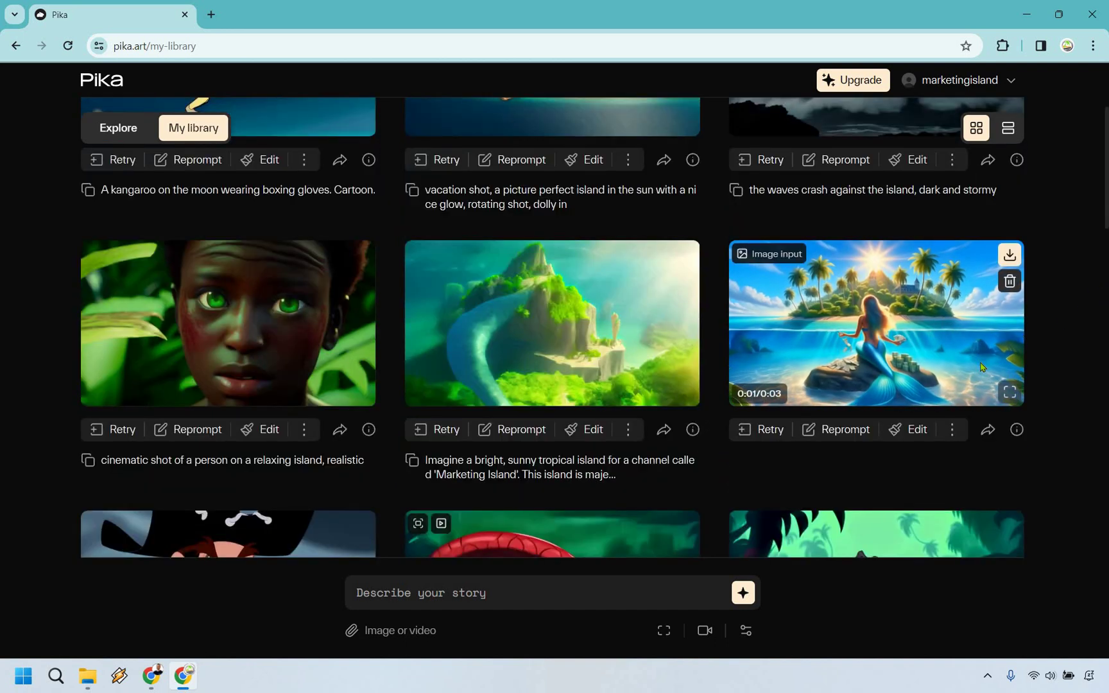
pyautogui.click(1012, 360)
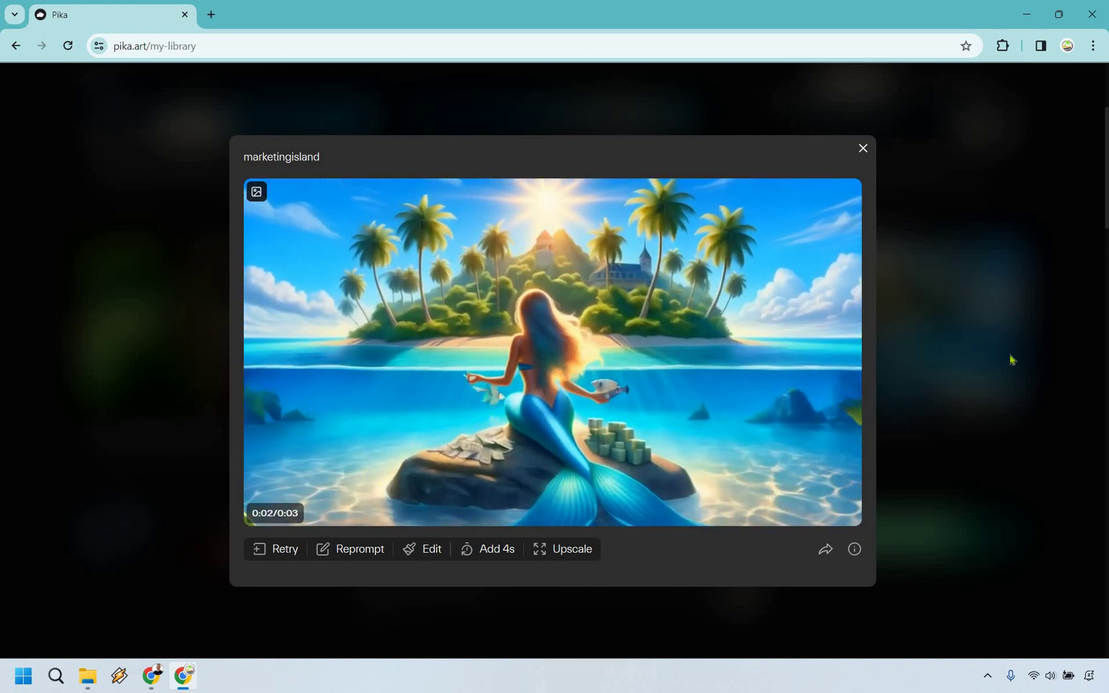
pyautogui.moveTo(799, 340)
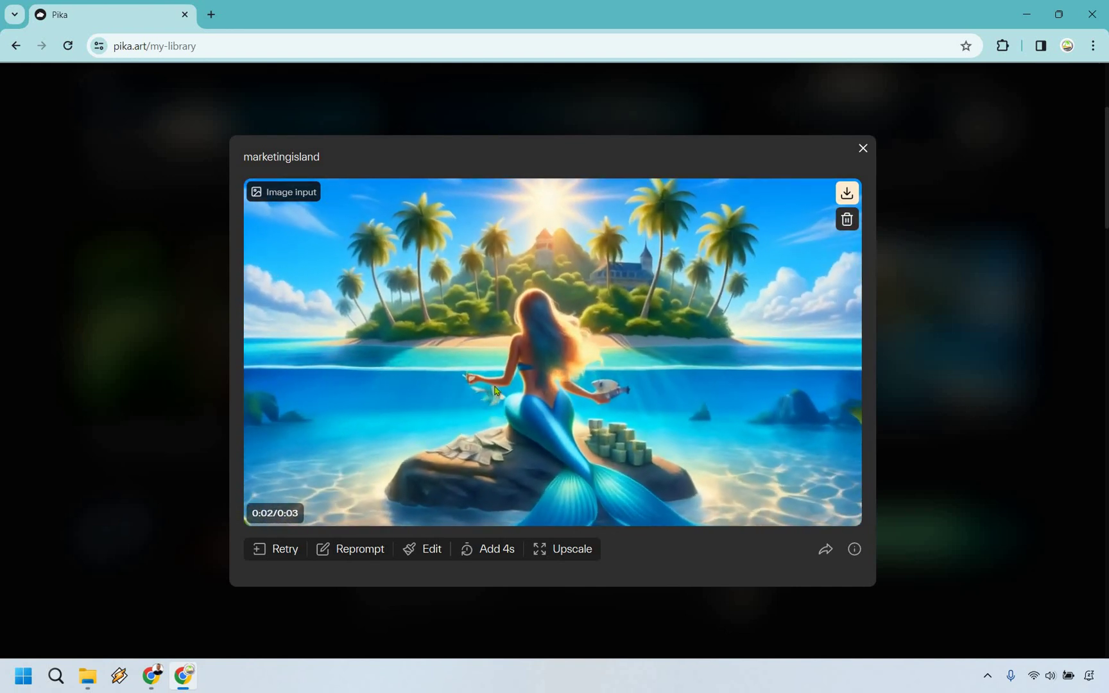
pyautogui.click(862, 149)
pyautogui.scroll(-3, 927, 348)
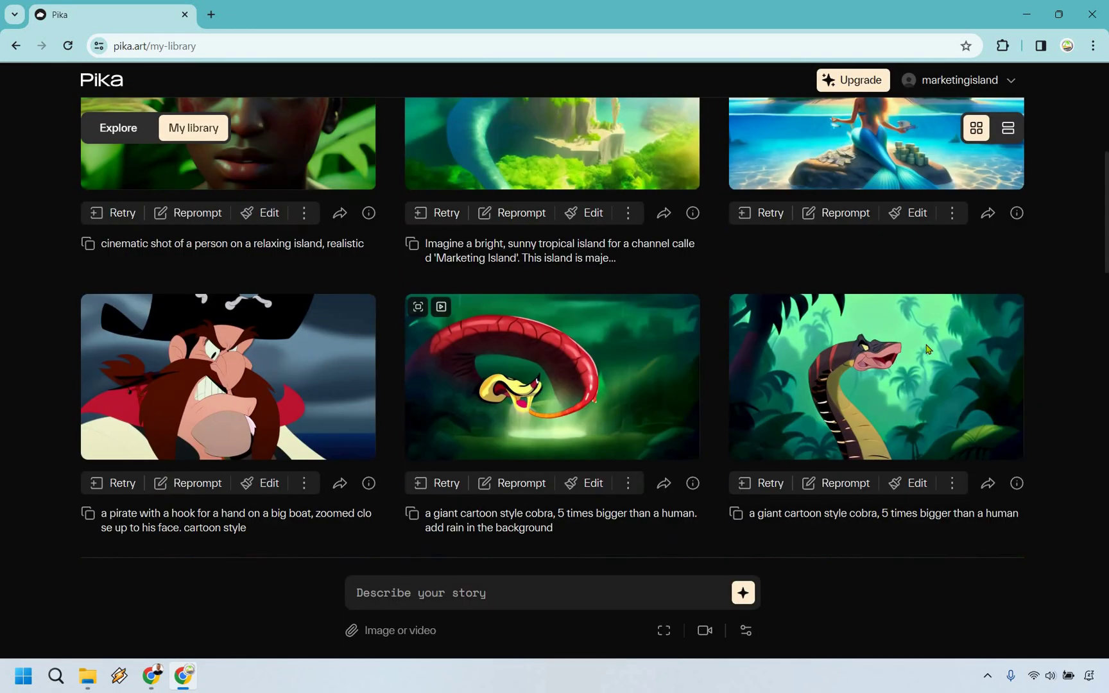
pyautogui.moveTo(927, 349)
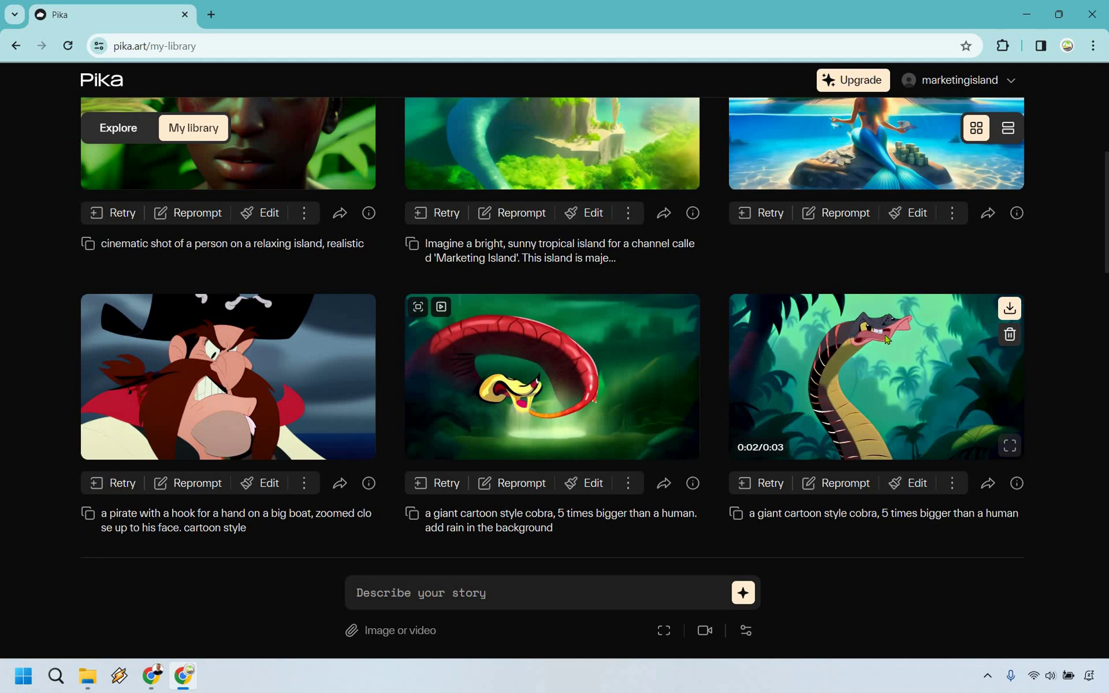
pyautogui.moveTo(192, 361)
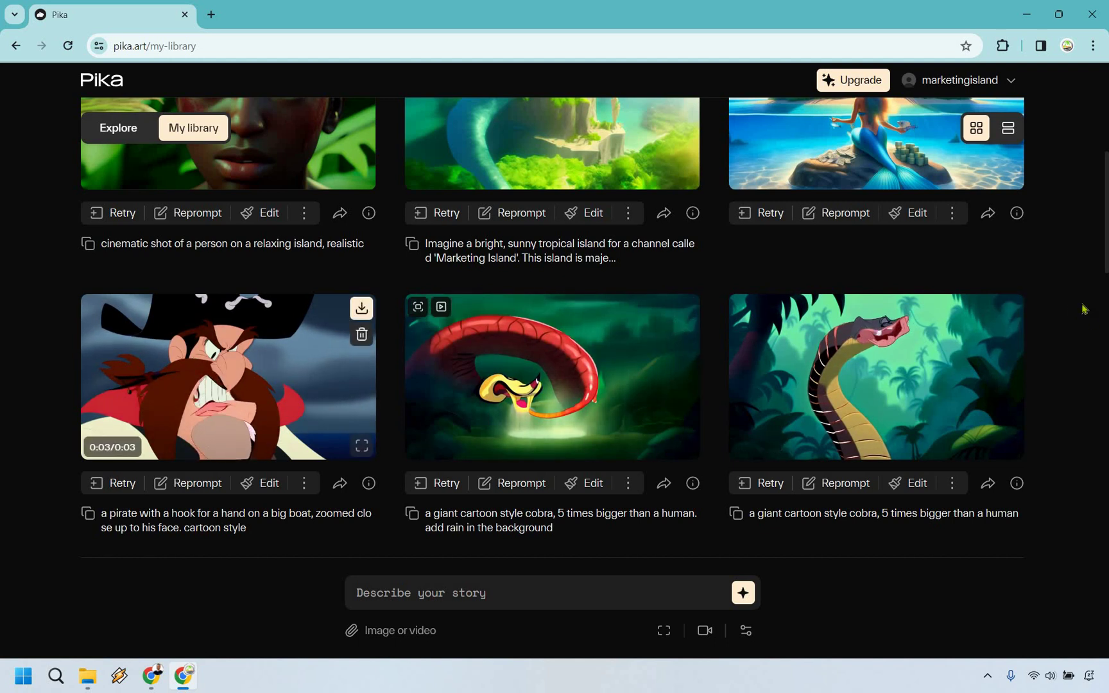
pyautogui.scroll(-4, 1091, 309)
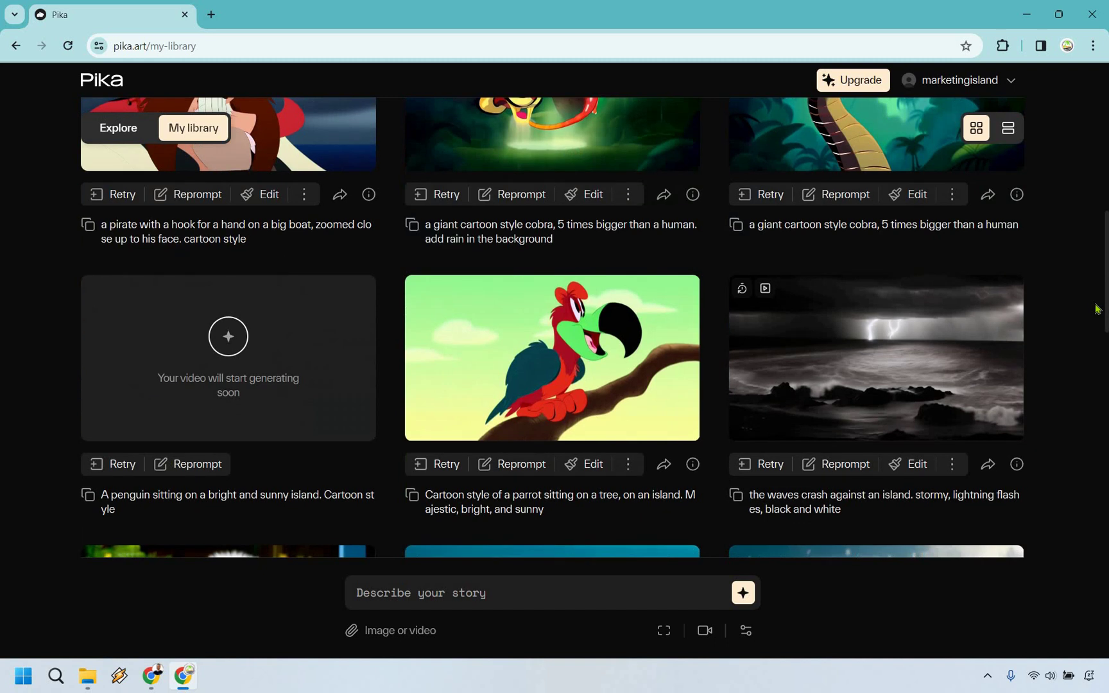
pyautogui.scroll(-4, 1095, 309)
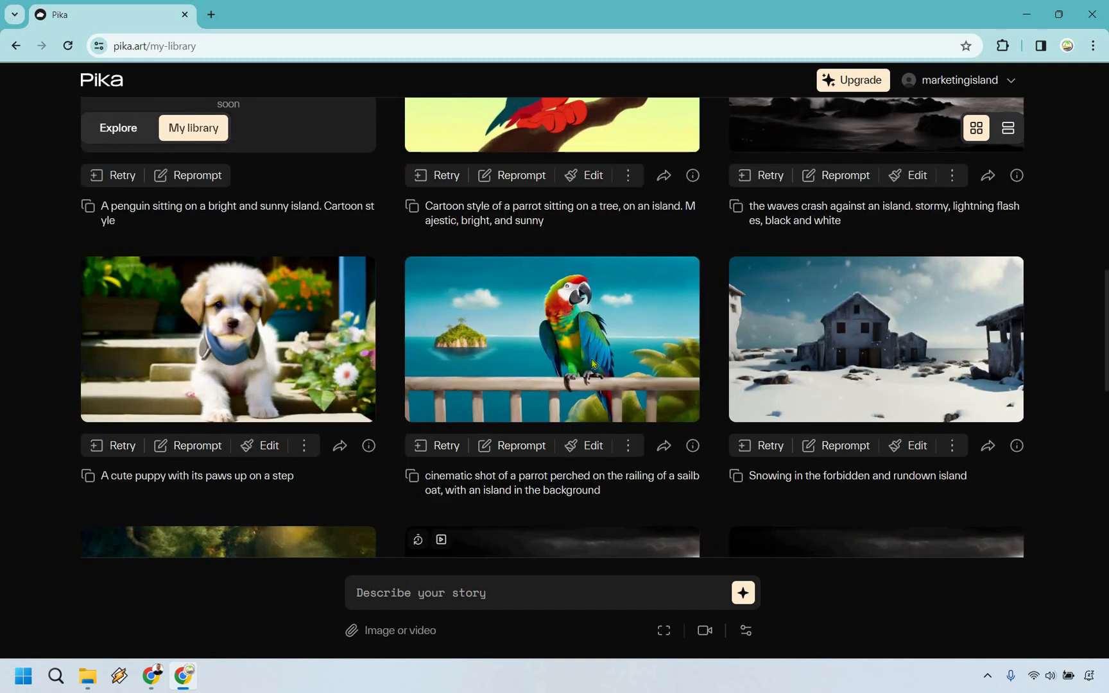
pyautogui.moveTo(591, 364)
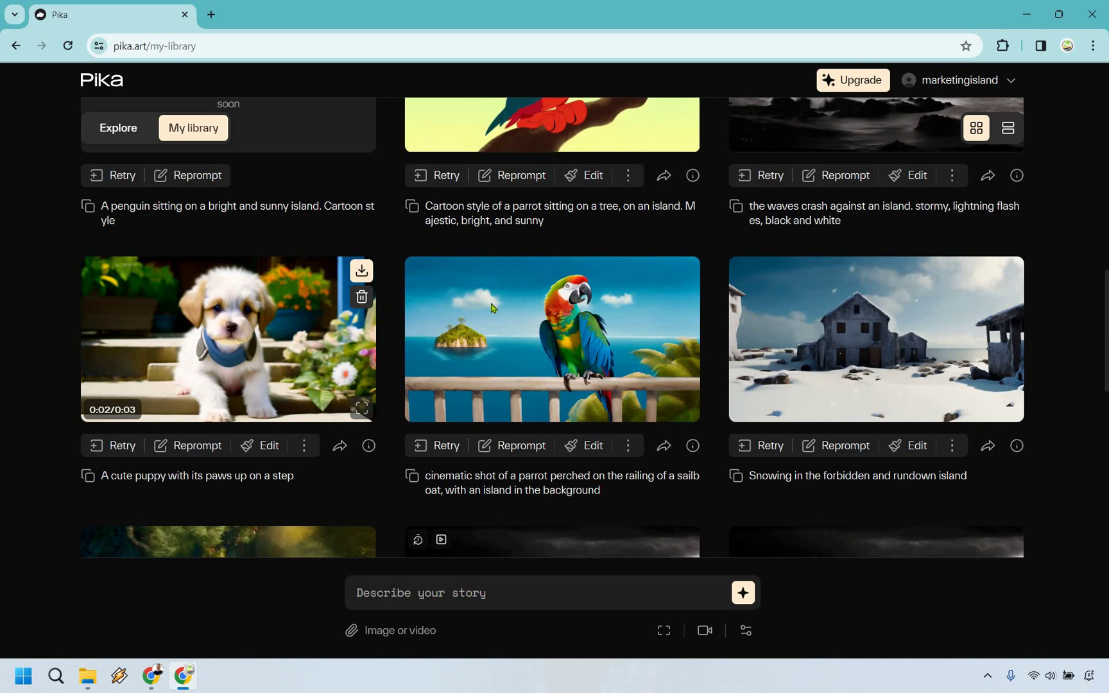
pyautogui.scroll(-5, 491, 308)
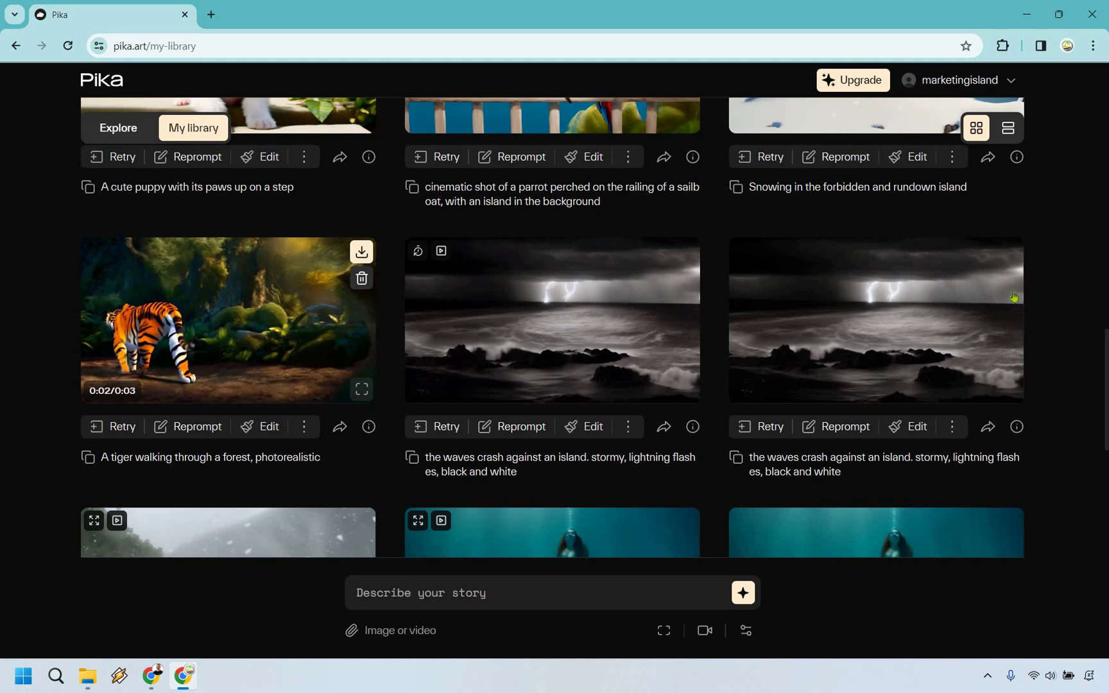
pyautogui.scroll(-6, 1020, 289)
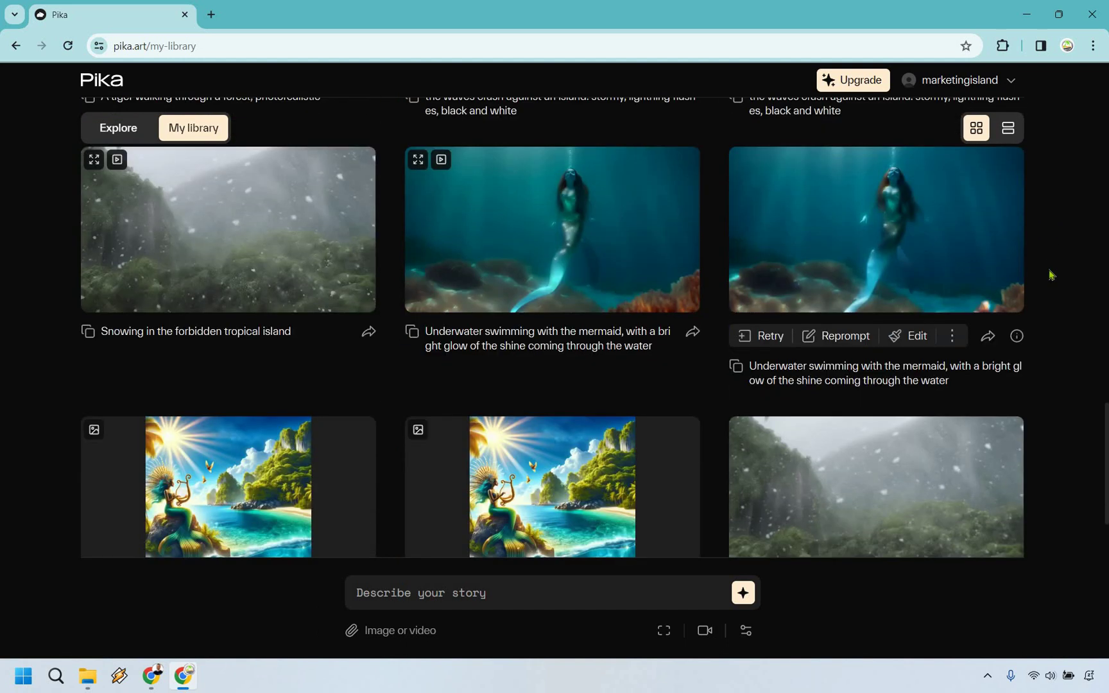
pyautogui.scroll(-2, 1050, 275)
pyautogui.moveTo(549, 348)
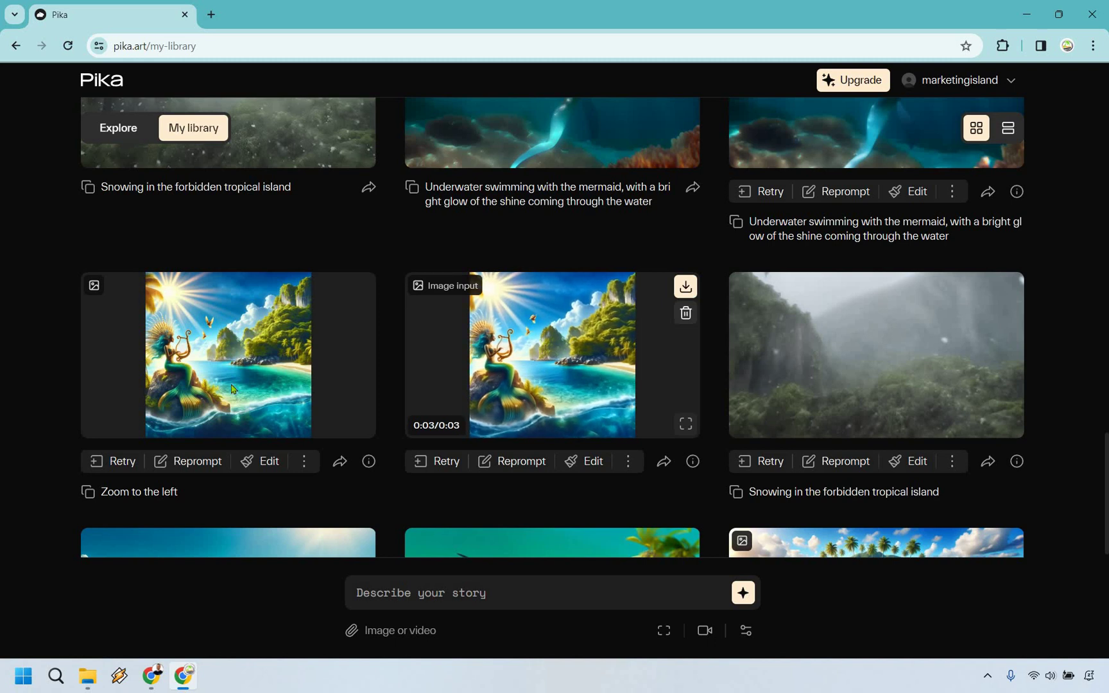
pyautogui.click(372, 410)
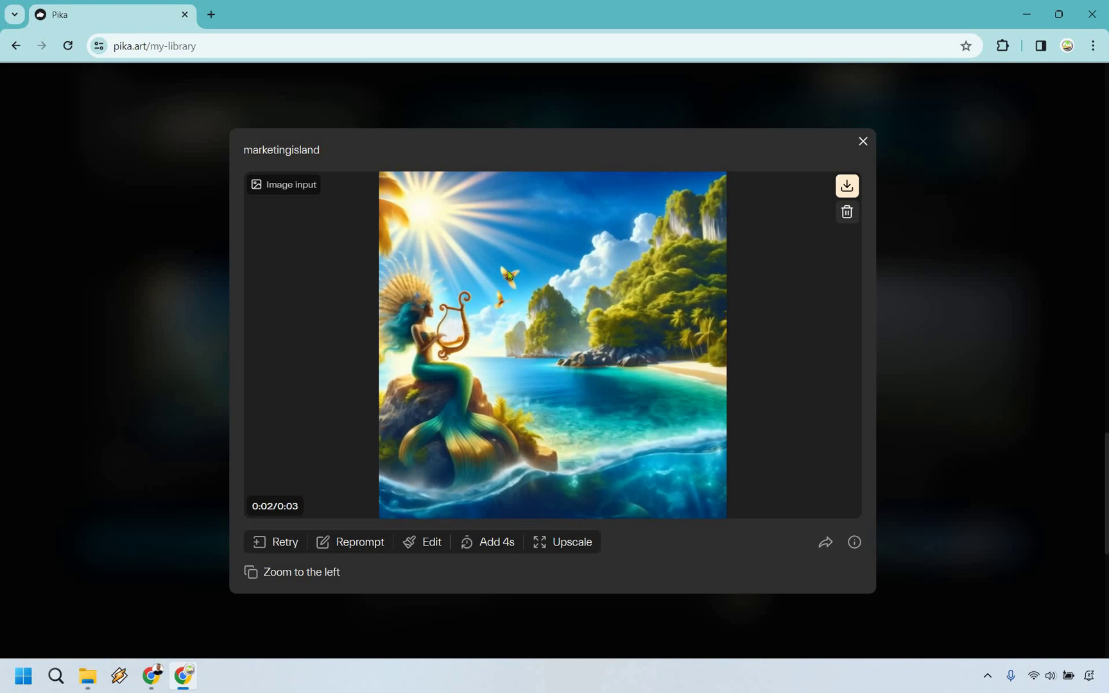
pyautogui.click(1065, 284)
pyautogui.scroll(-1, 948, 278)
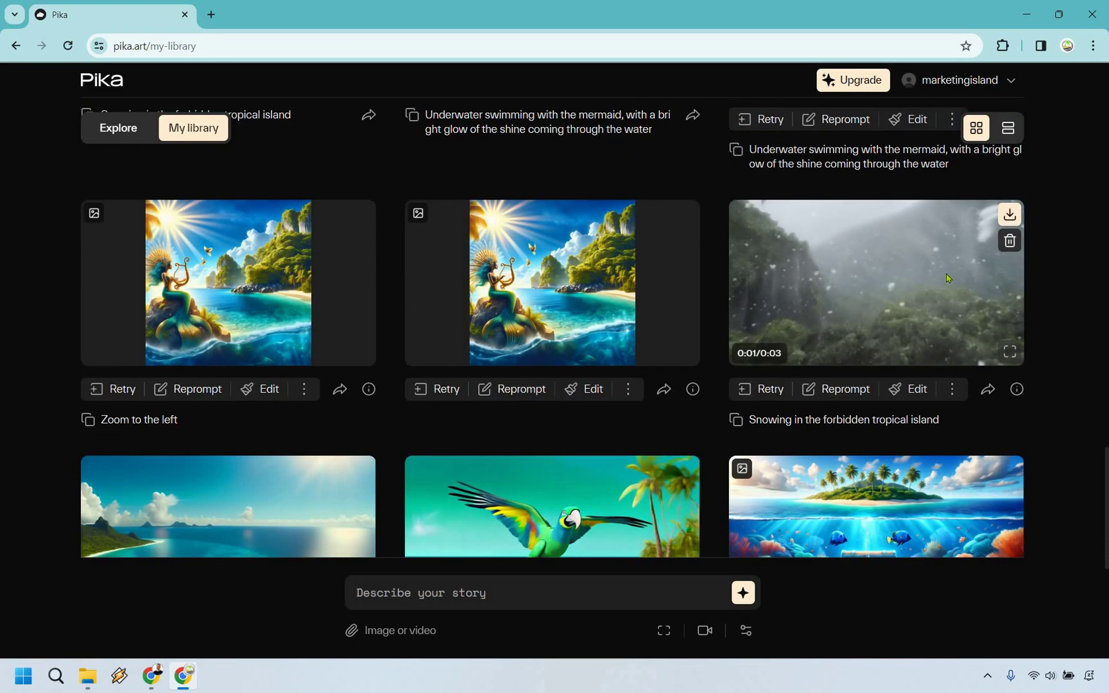
pyautogui.scroll(-2, 962, 353)
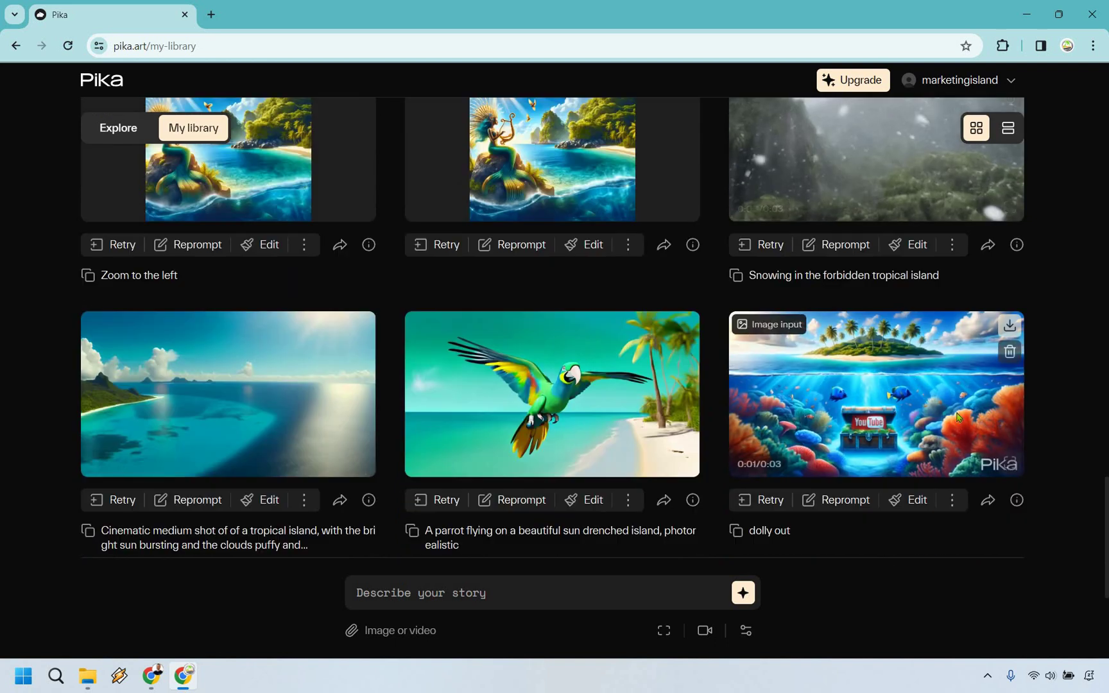
# - Open the dolly out treasure-chest island clip enlarged and upscale it
pyautogui.click(1009, 462)
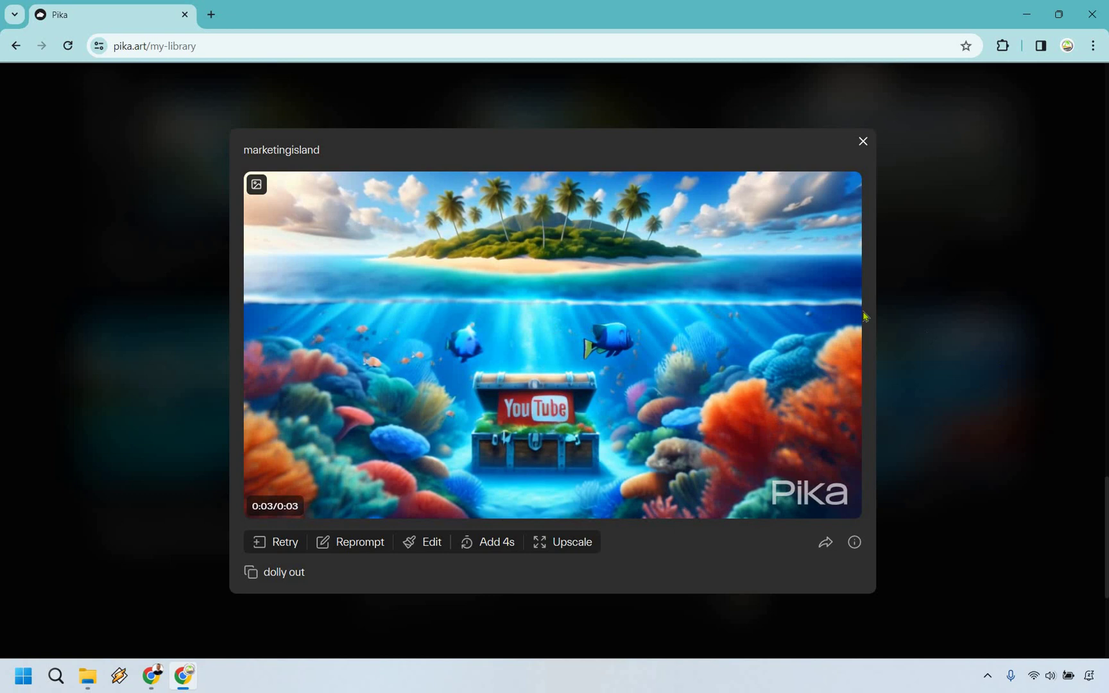
pyautogui.moveTo(526, 278)
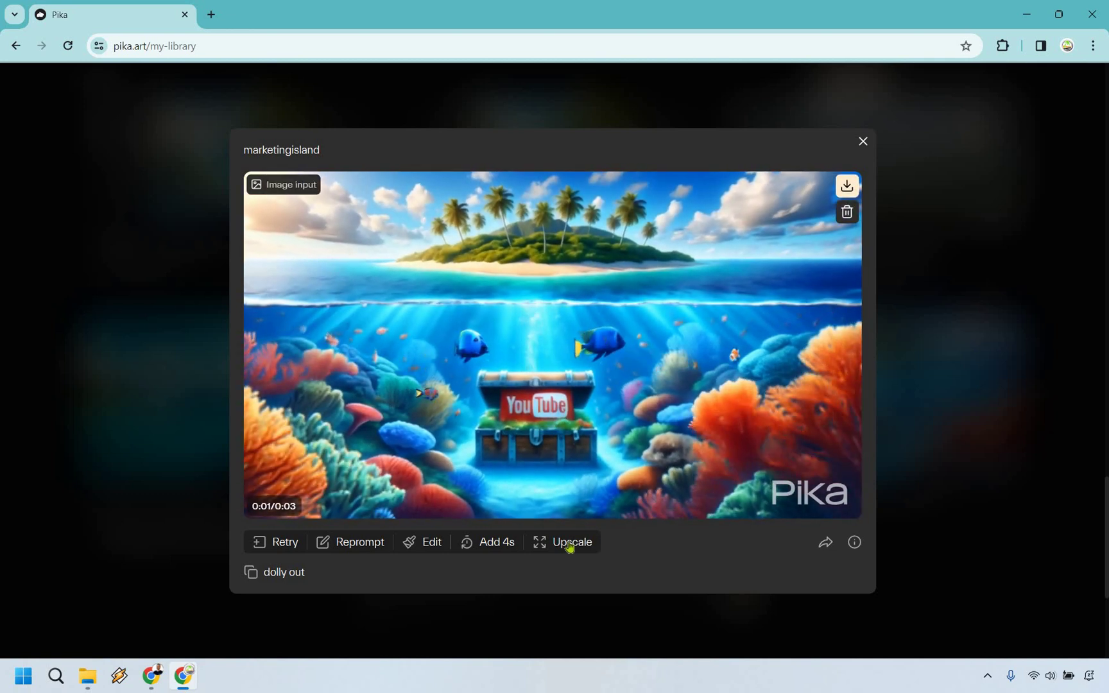
pyautogui.press('Escape')
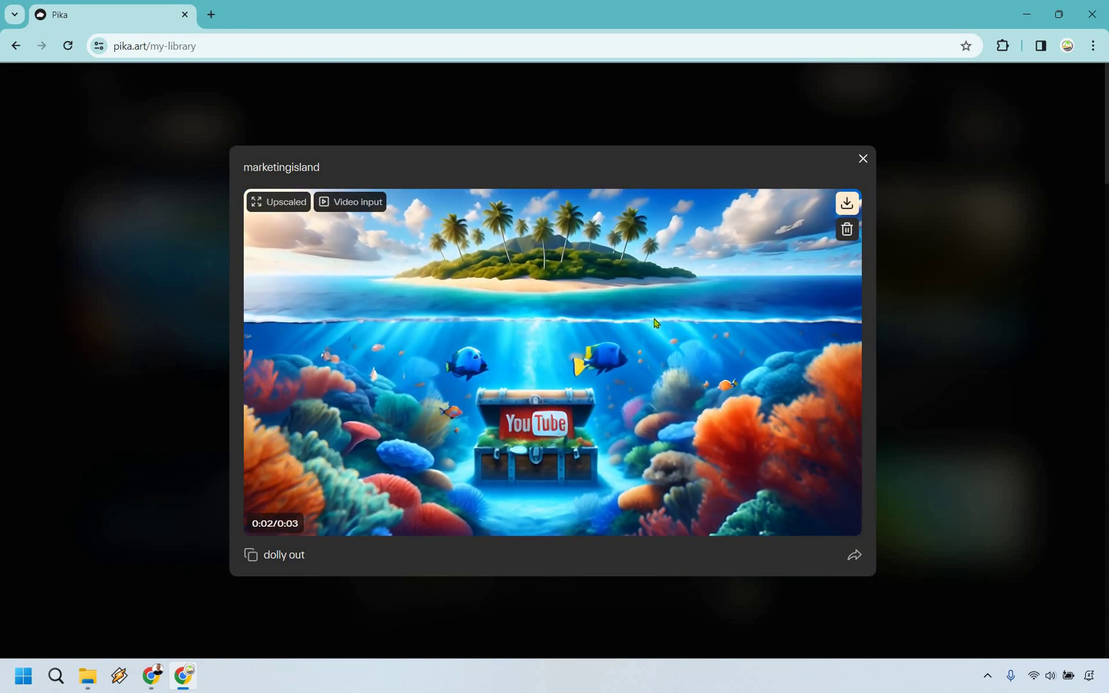
# - Close the upscaled dolly out clip's preview to return to My library
pyautogui.click(863, 159)
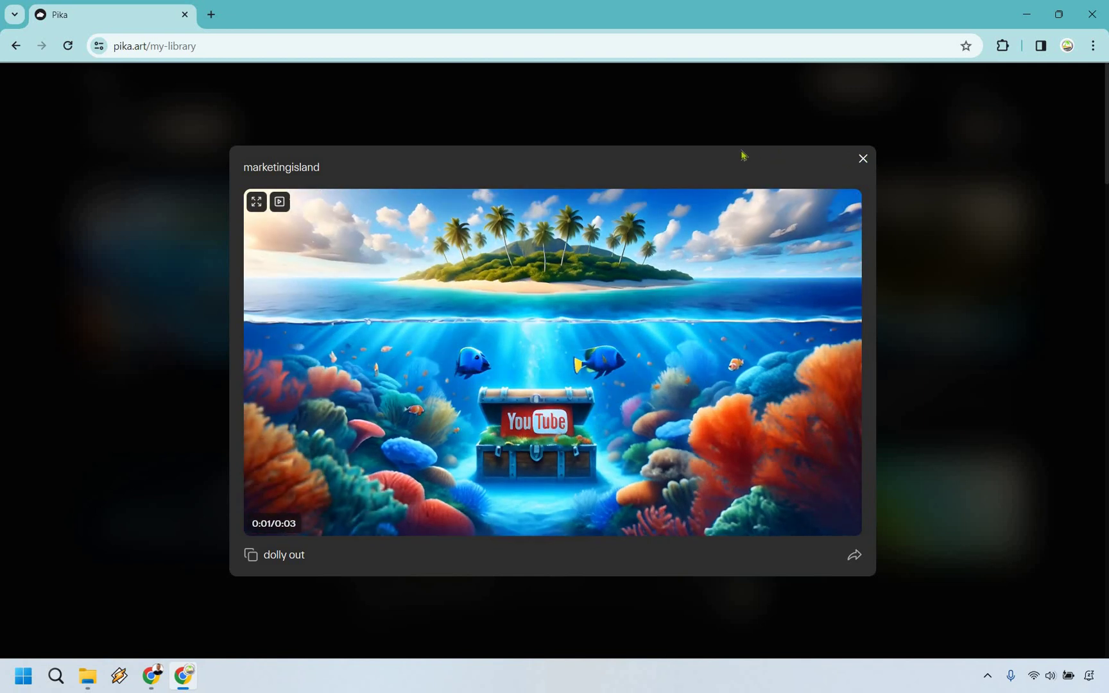